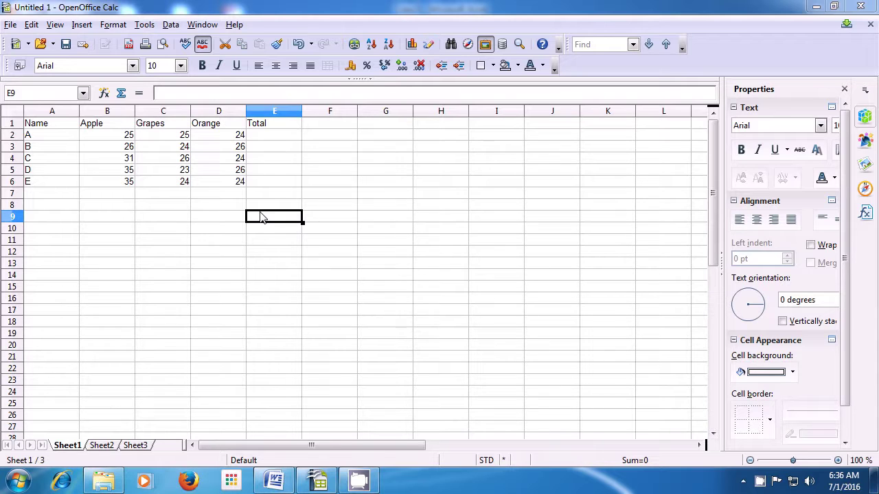
Enter the formula =sum(B2:D2) in cell E2 to total row A's fruit values.
{"action": "left_click", "coordinate": [275, 139]}
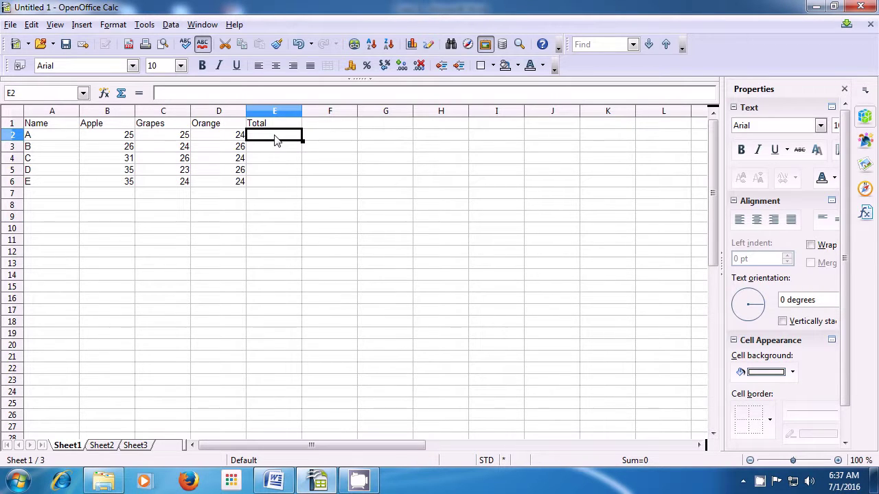
{"action": "type", "text": "="}
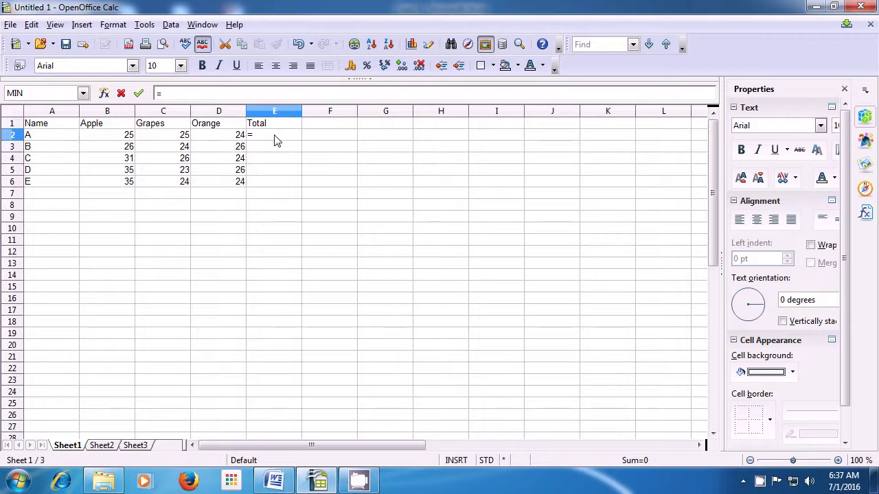
{"action": "type", "text": "su"}
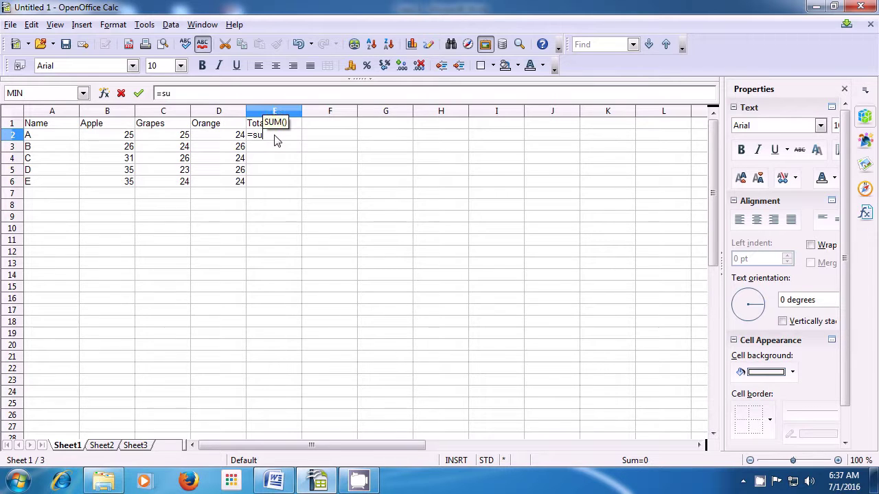
{"action": "type", "text": "m"}
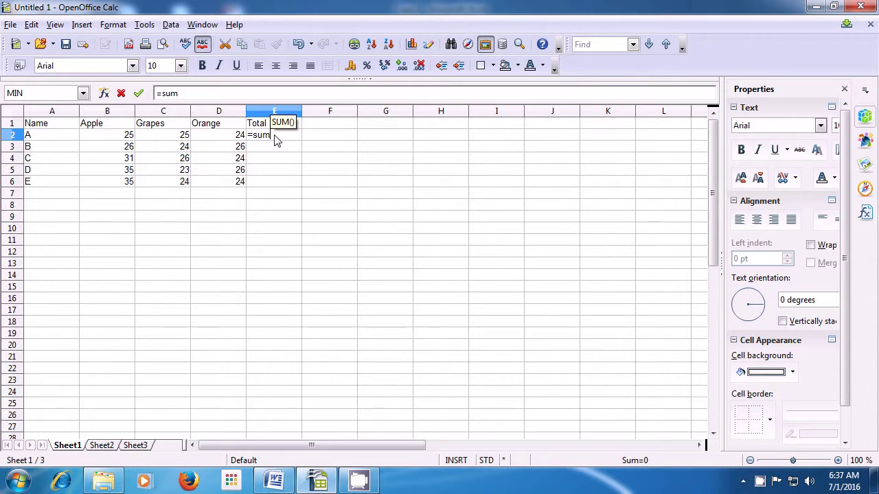
{"action": "type", "text": "("}
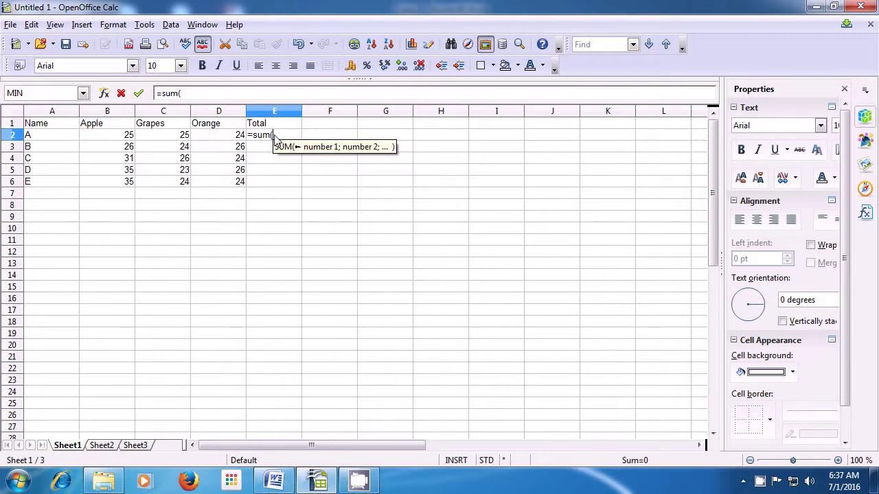
{"action": "left_click", "coordinate": [115, 137]}
{"action": "left_click_drag", "start_coordinate": [115, 138], "coordinate": [227, 142]}
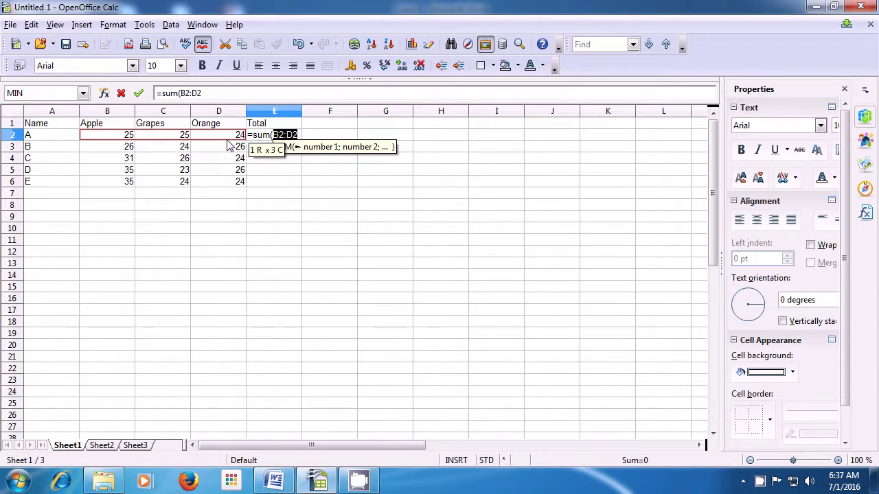
{"action": "type", "text": ")"}
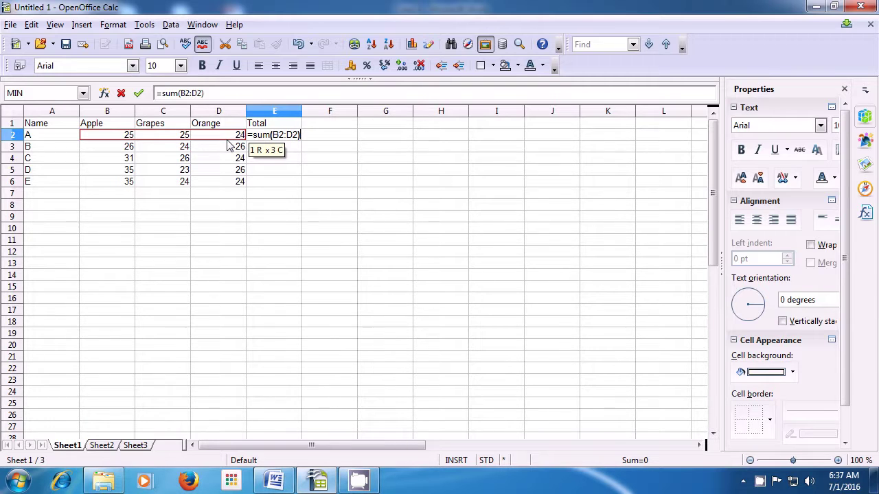
{"action": "key", "text": "Return"}
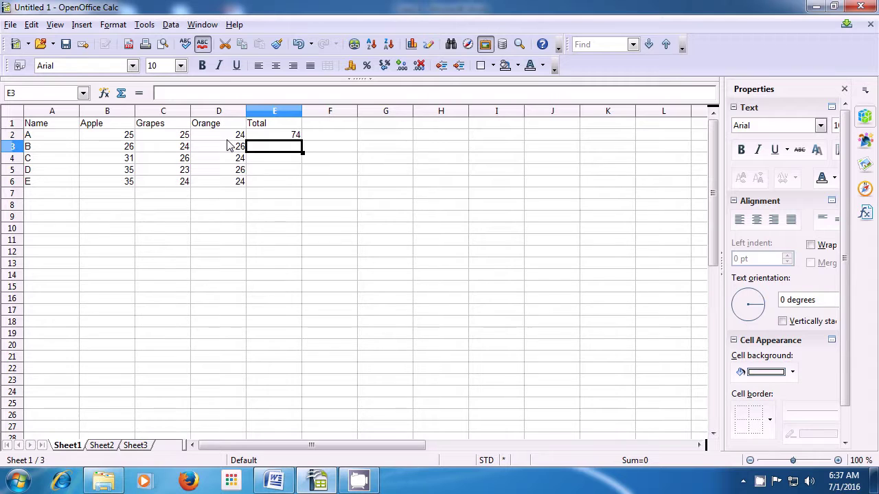
Enter the formula =B3+C3+D3 in cell E3 to total row B by adding the individual cells.
{"action": "type", "text": "="}
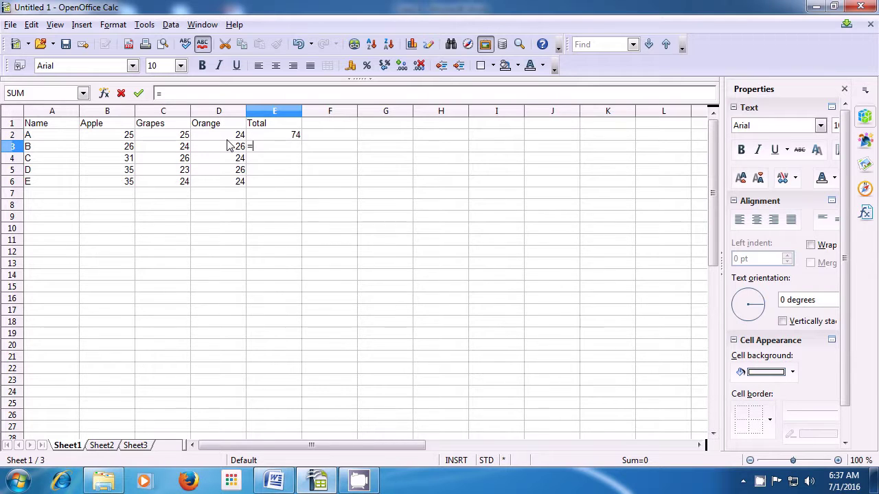
{"action": "left_click", "coordinate": [128, 153]}
{"action": "type", "text": "+"}
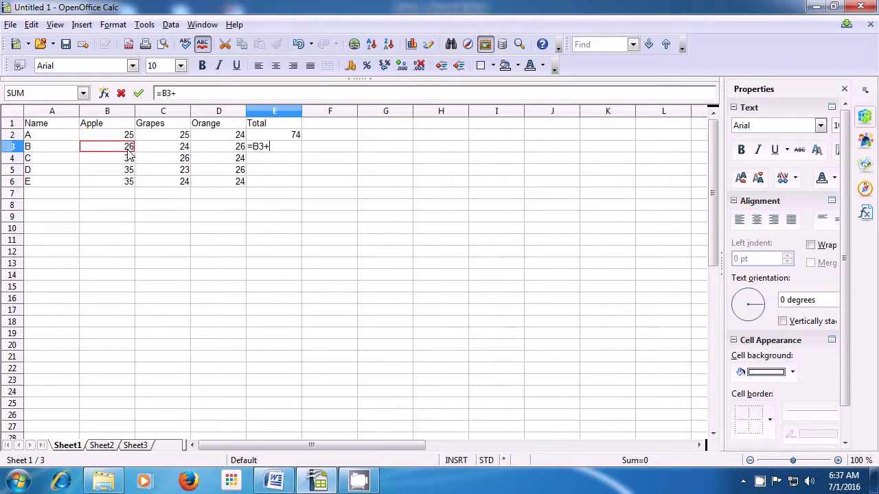
{"action": "left_click", "coordinate": [160, 152]}
{"action": "type", "text": "+"}
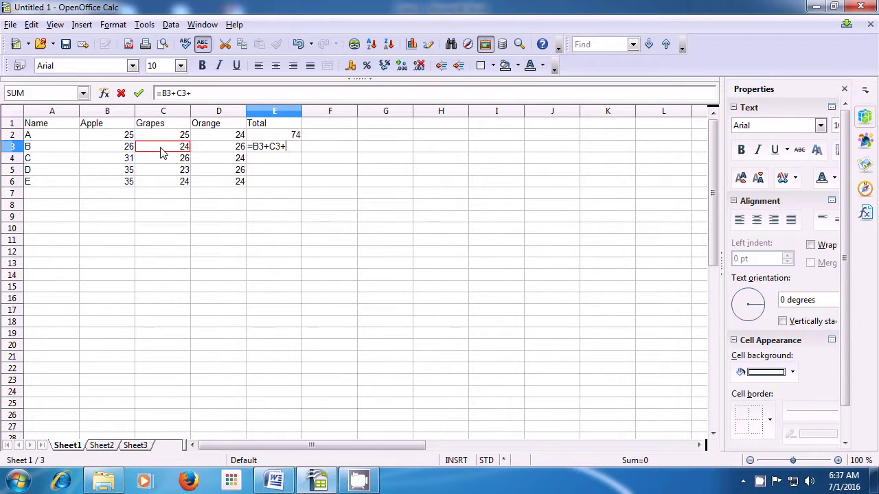
{"action": "left_click", "coordinate": [235, 150]}
{"action": "type", "text": "+"}
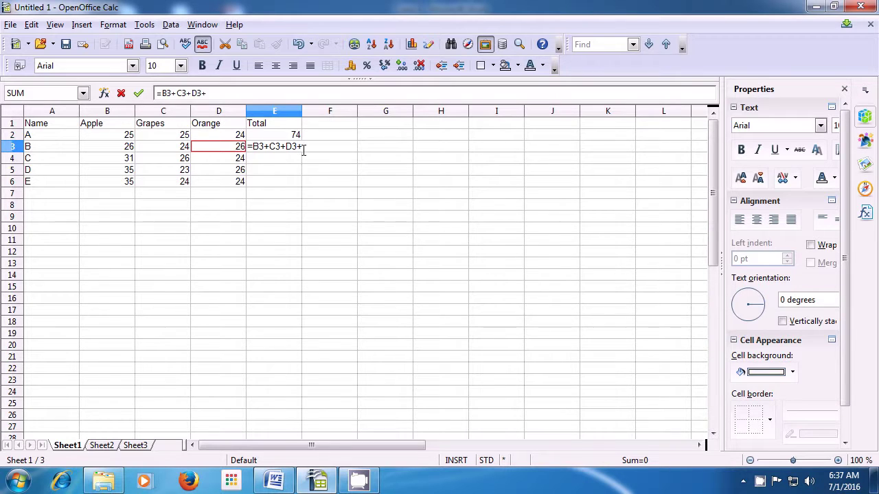
{"action": "key", "text": "BackSpace"}
{"action": "type", "text": "+"}
{"action": "key", "text": "BackSpace"}
{"action": "key", "text": "Return"}
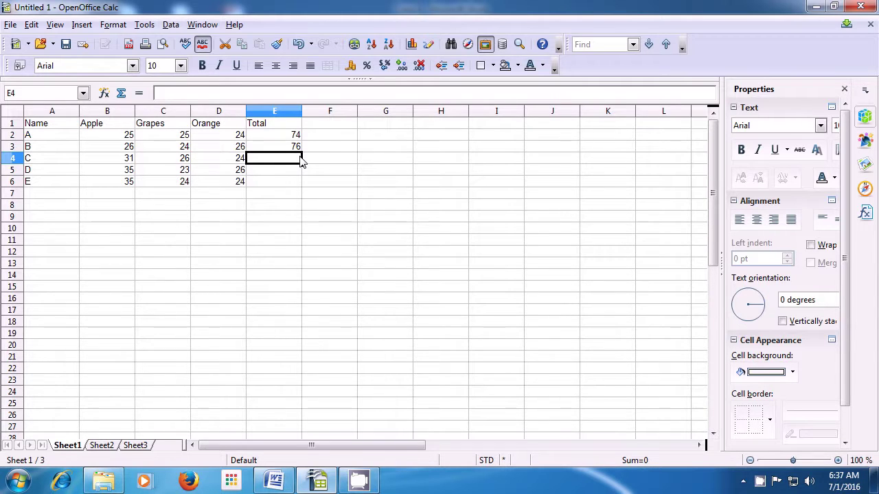
Fill the total formula from cell E3 down through E6 for the remaining rows.
{"action": "left_click", "coordinate": [293, 149]}
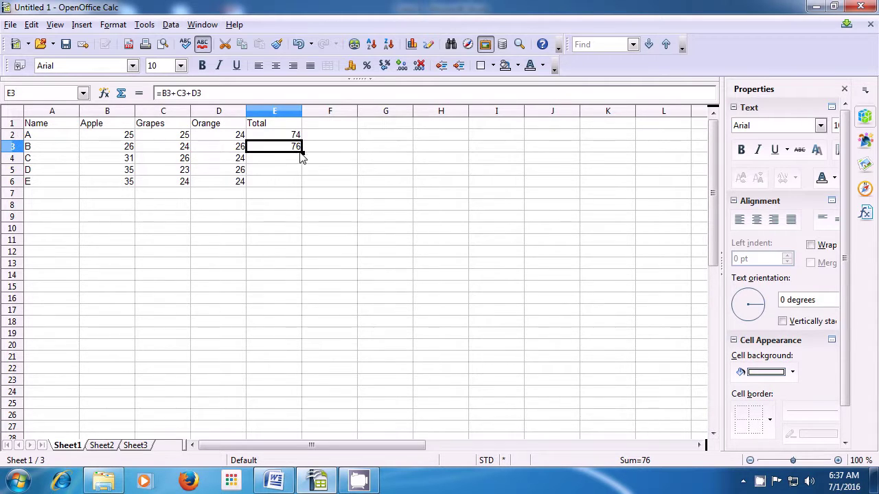
{"action": "left_click_drag", "start_coordinate": [302, 155], "coordinate": [300, 182]}
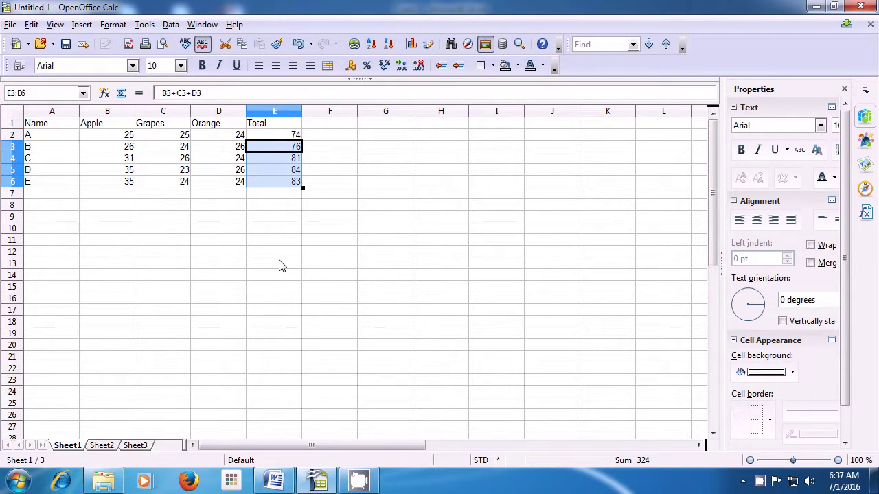
{"action": "left_click", "coordinate": [273, 138]}
{"action": "left_click_drag", "start_coordinate": [273, 138], "coordinate": [275, 183]}
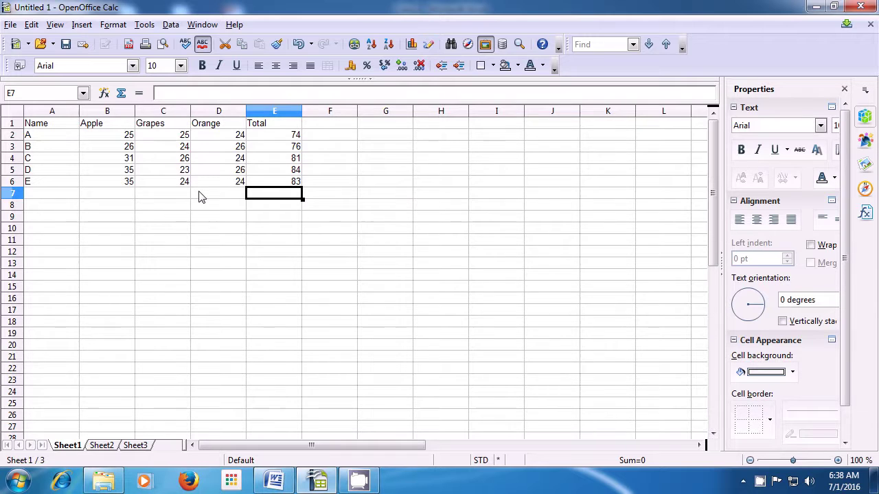
Add the column heading Average in cell F1, beside the Total heading.
{"action": "left_click", "coordinate": [322, 124]}
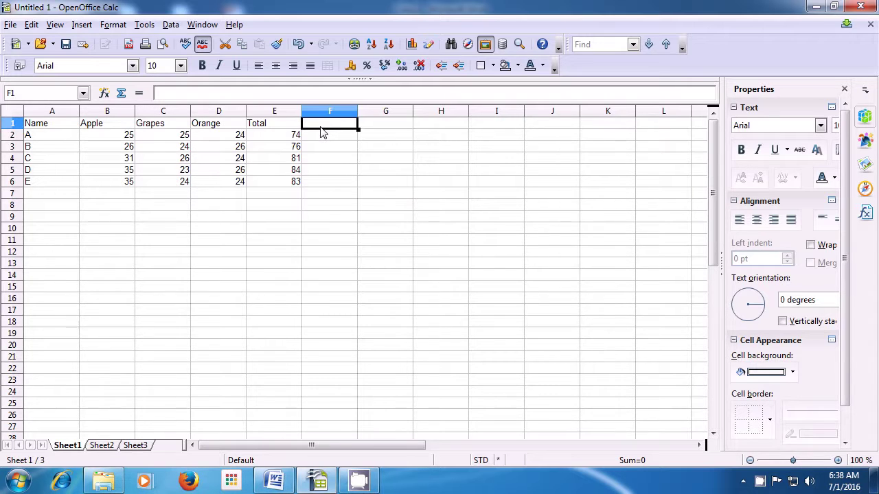
{"action": "type", "text": "Ave"}
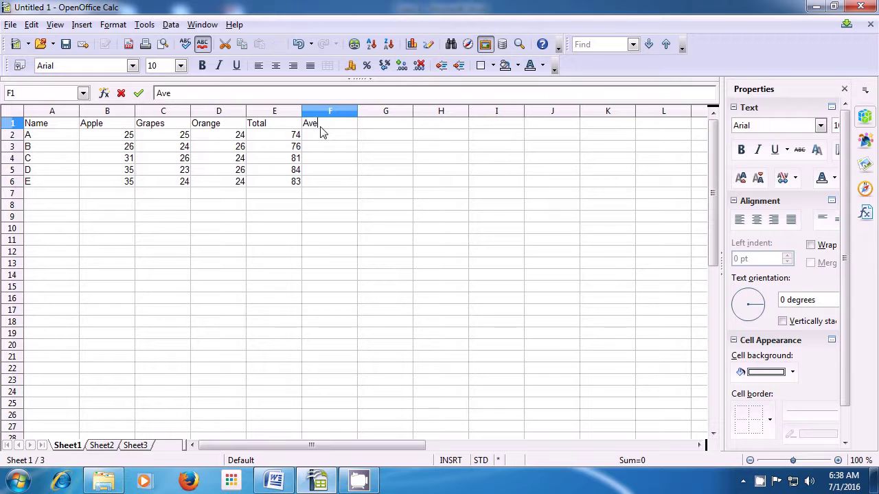
{"action": "type", "text": "rage"}
Enter the formula =average(E2/3) in cell F2 to compute row A's average from its total.
{"action": "left_click", "coordinate": [316, 139]}
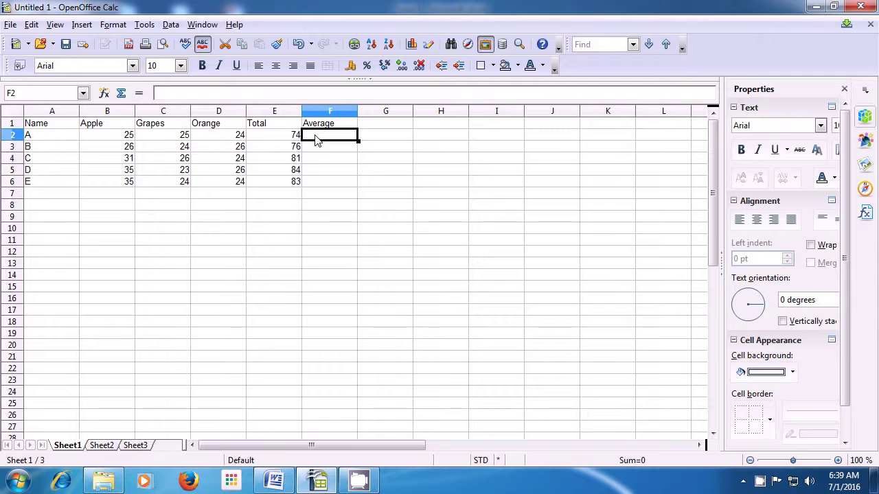
{"action": "type", "text": "="}
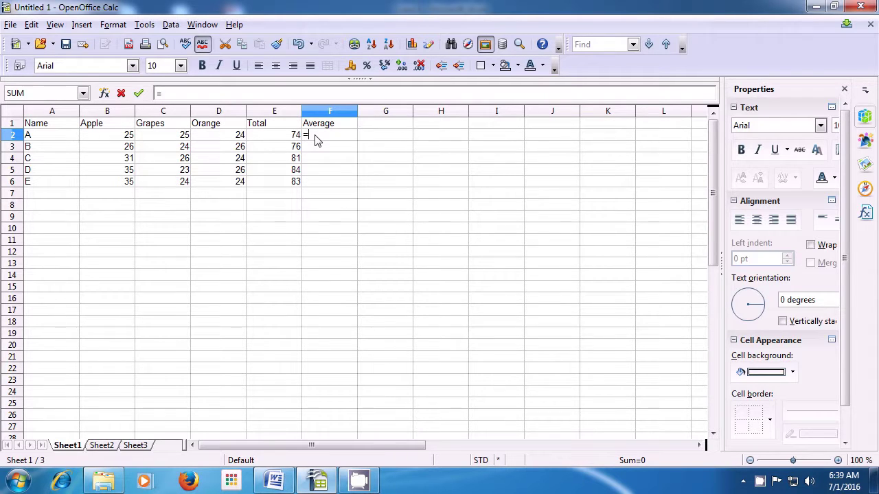
{"action": "type", "text": "a"}
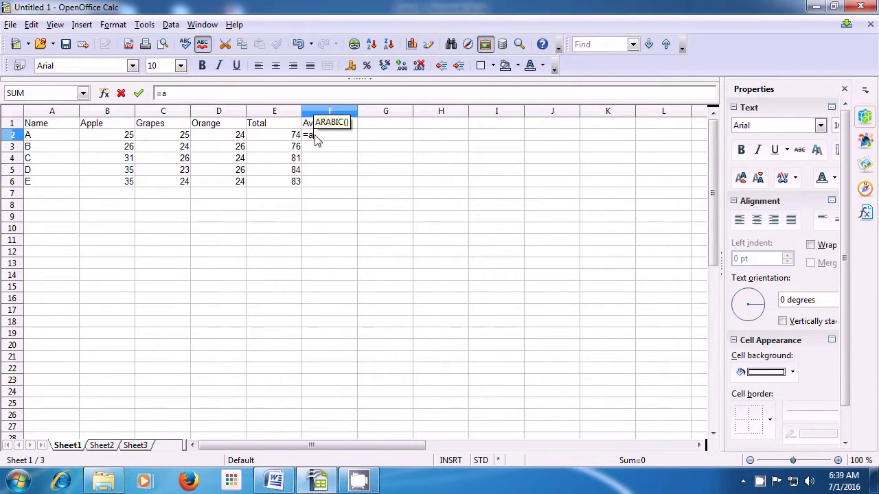
{"action": "type", "text": "ver"}
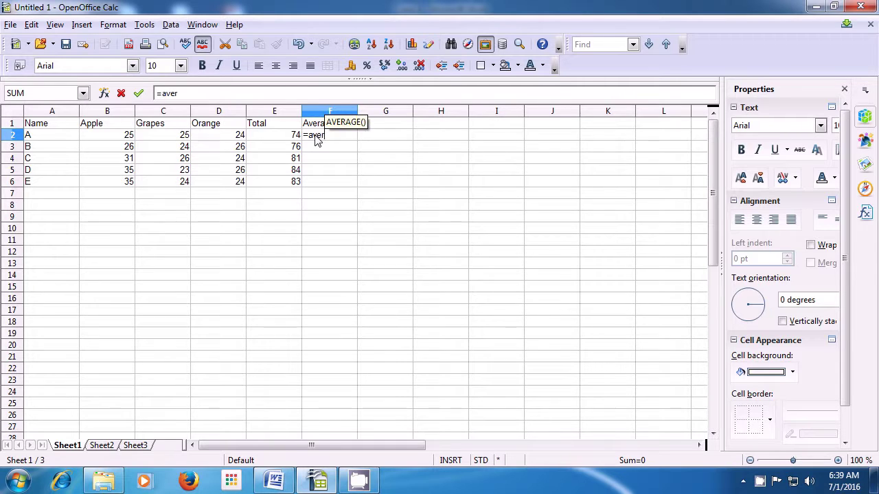
{"action": "type", "text": "age"}
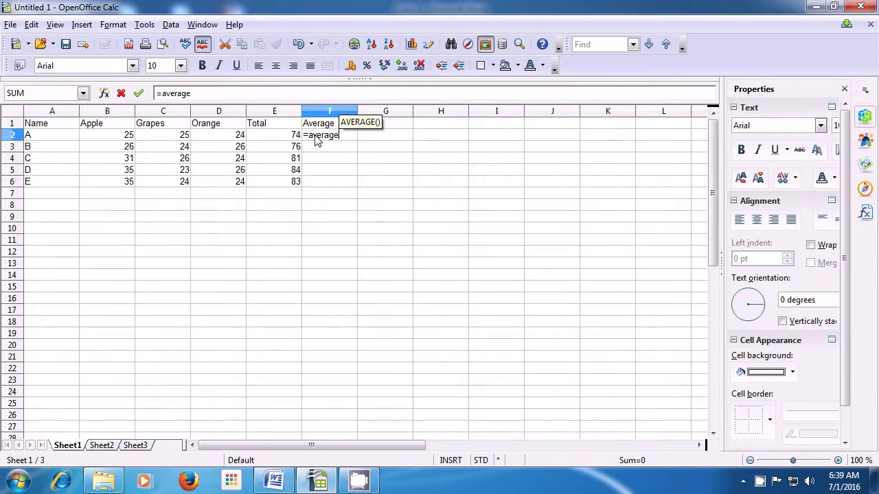
{"action": "type", "text": "("}
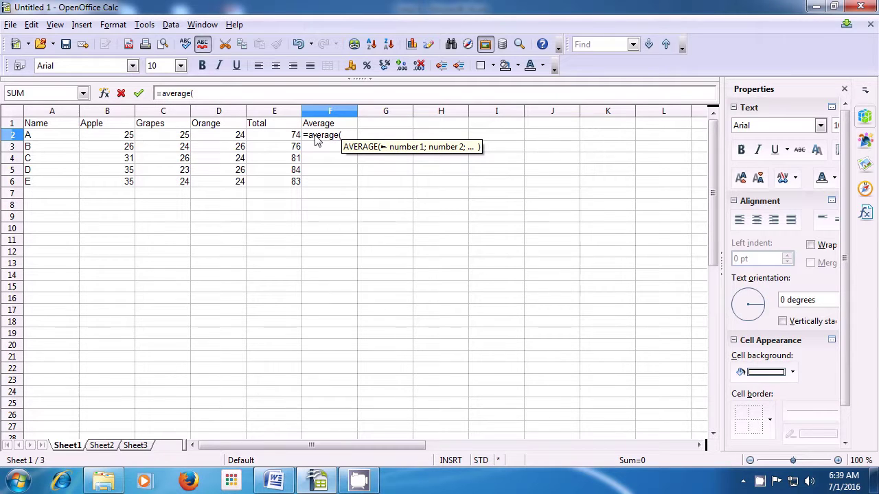
{"action": "left_click", "coordinate": [285, 139]}
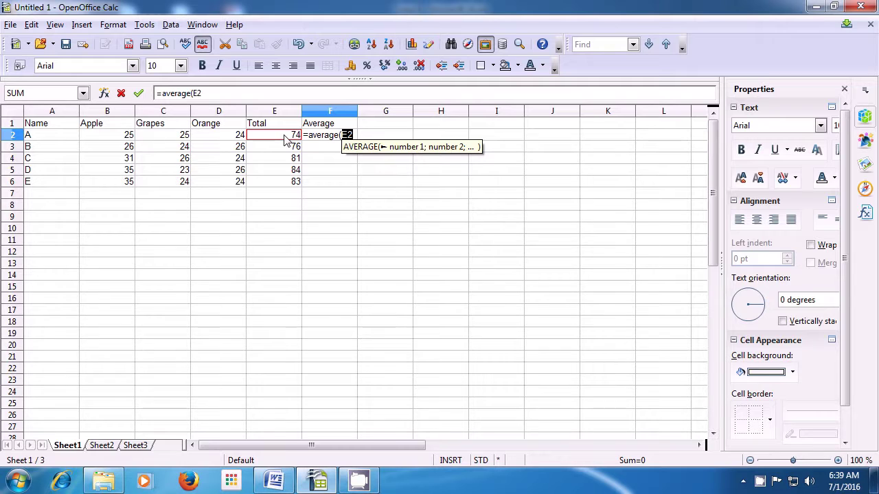
{"action": "type", "text": "/"}
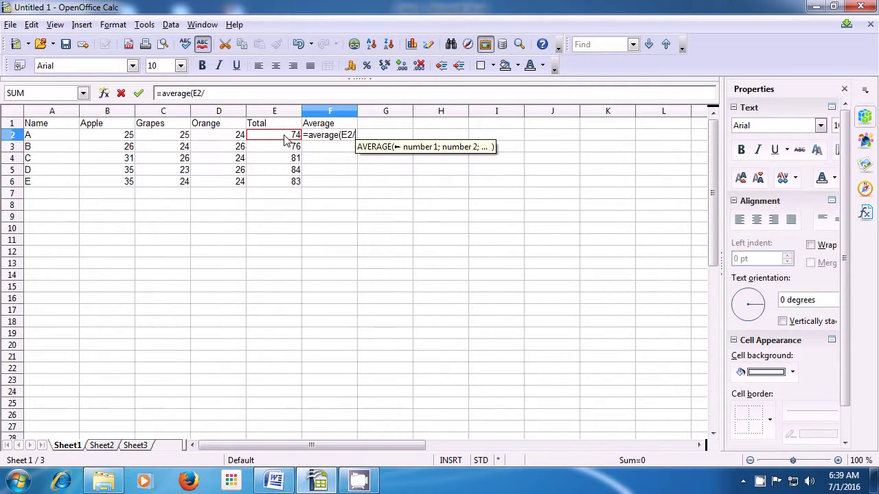
{"action": "type", "text": "3"}
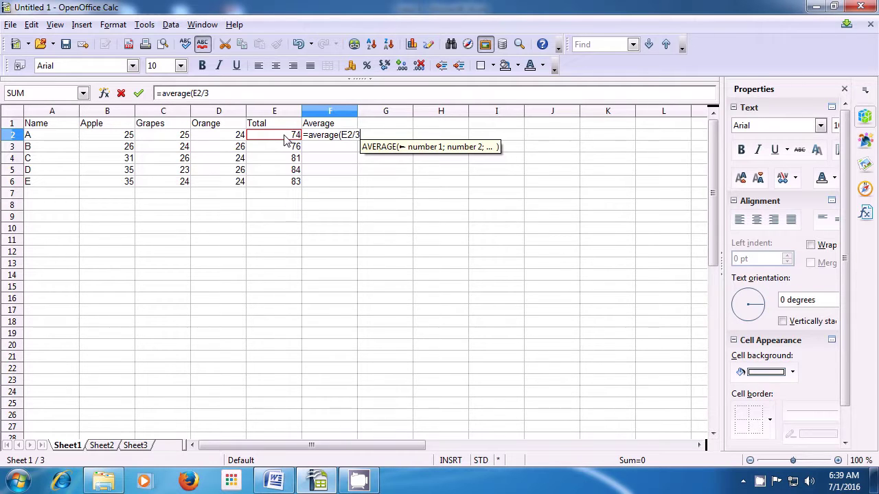
{"action": "type", "text": ")"}
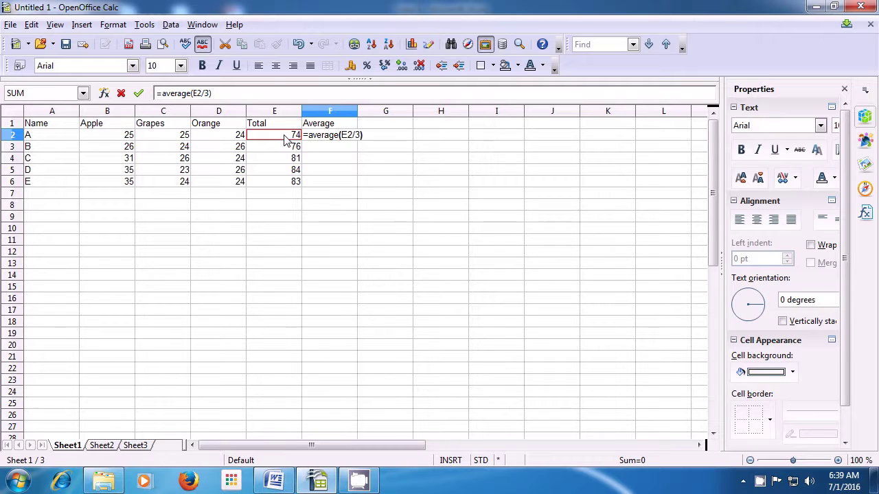
{"action": "key", "text": "Return"}
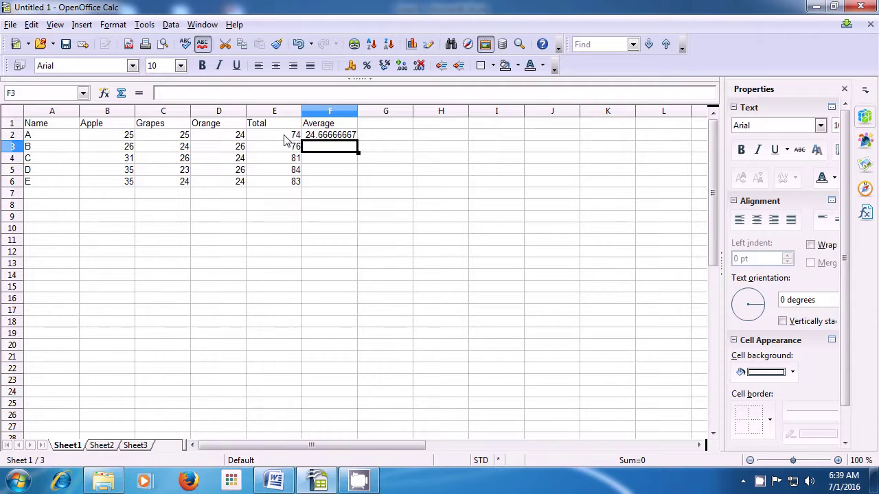
Enter the formula =average(B3:D3) in cell F3 to average row B's Apple, Grapes and Orange values.
{"action": "type", "text": "="}
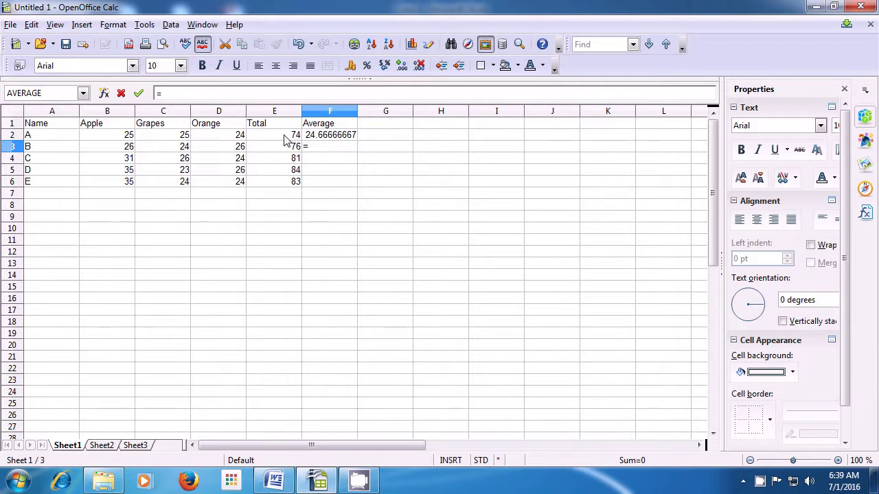
{"action": "type", "text": "av"}
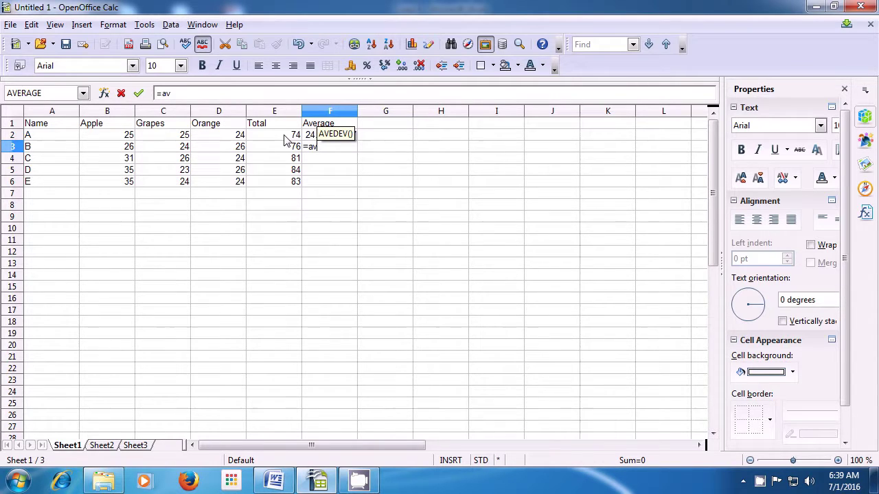
{"action": "type", "text": "era"}
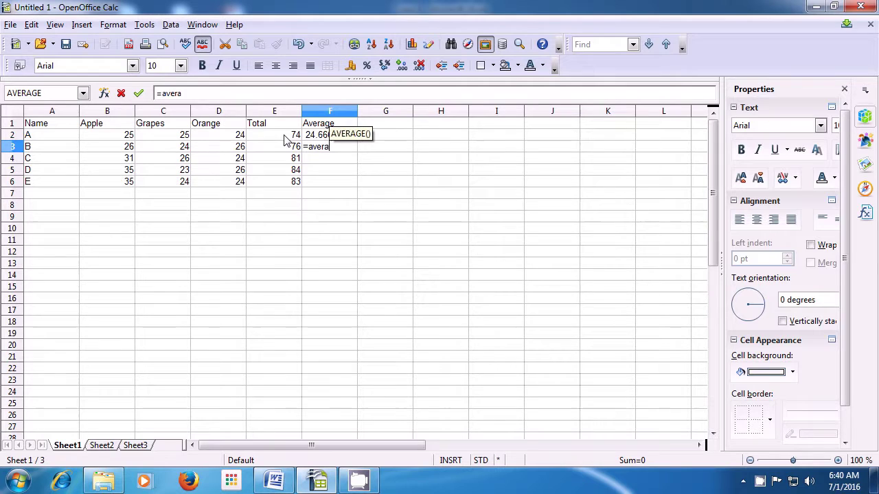
{"action": "type", "text": "ge"}
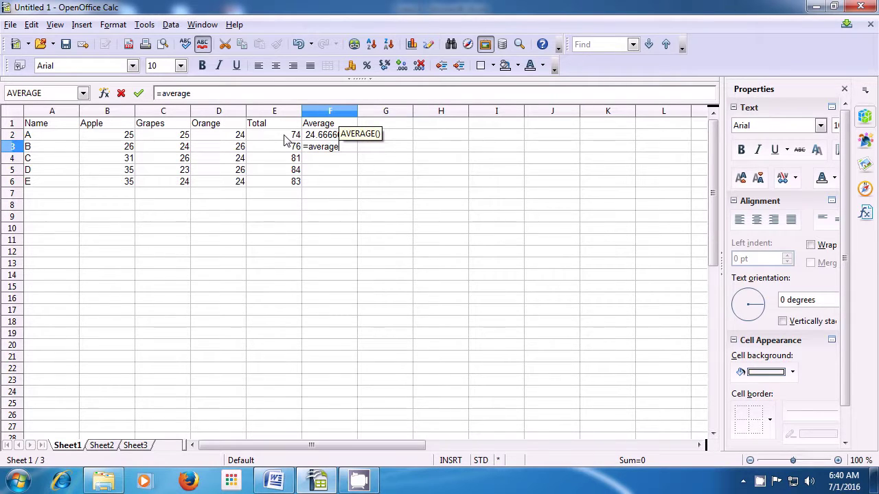
{"action": "type", "text": "("}
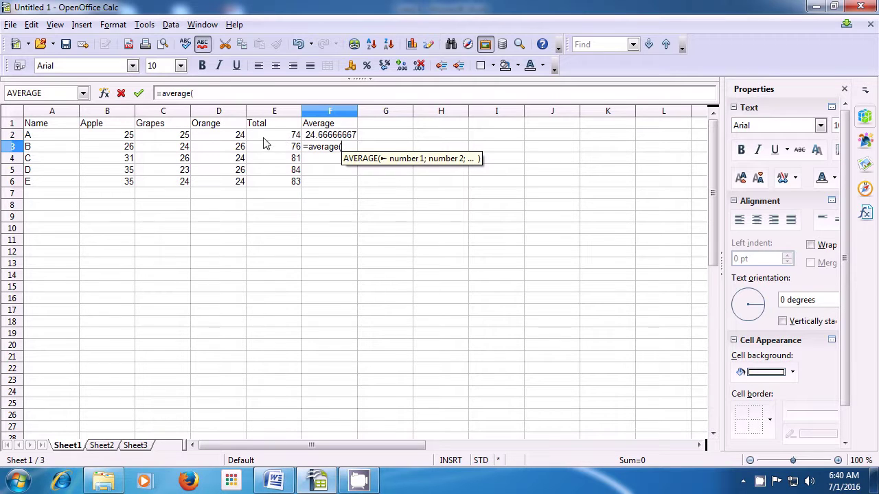
{"action": "left_click_drag", "start_coordinate": [130, 152], "coordinate": [211, 153]}
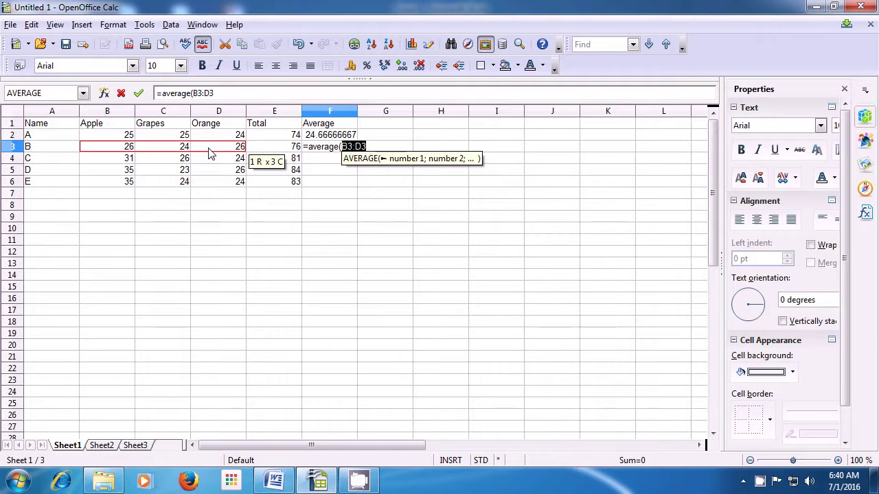
{"action": "type", "text": ")"}
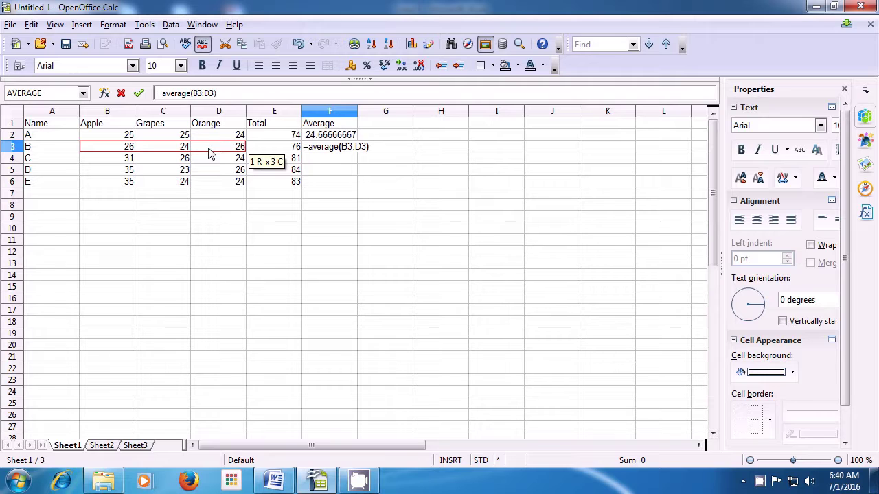
{"action": "key", "text": "Return"}
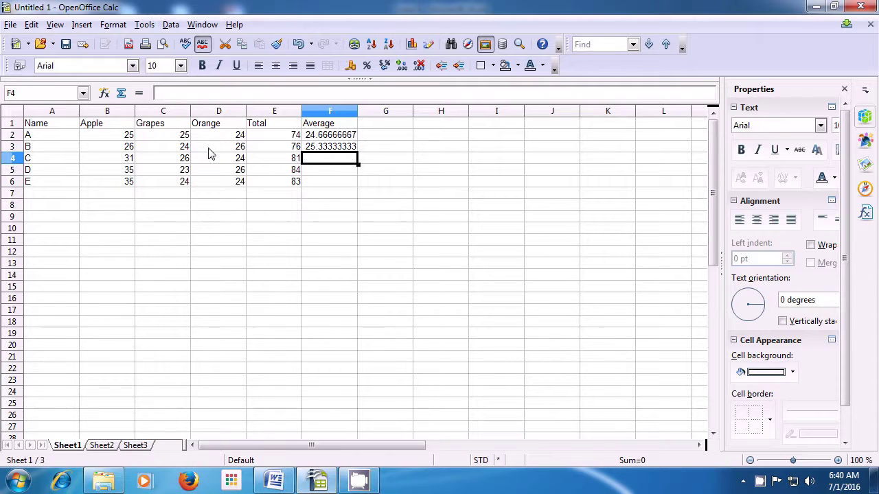
Fill the average formula from cell F3 down through F6 for the remaining rows.
{"action": "left_click", "coordinate": [334, 148]}
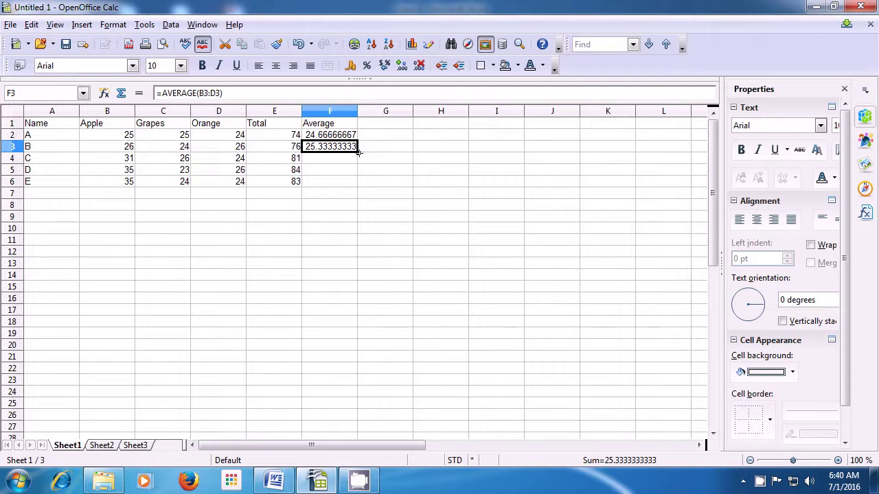
{"action": "left_click_drag", "start_coordinate": [357, 152], "coordinate": [357, 184]}
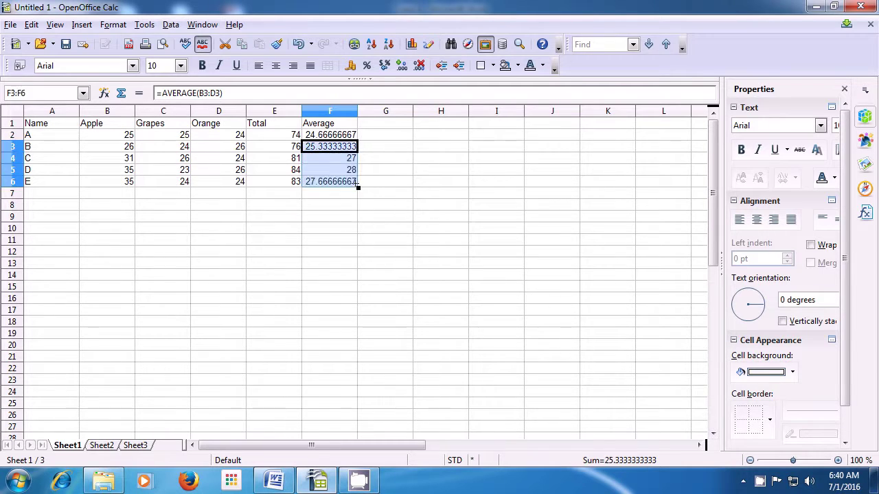
{"action": "left_click", "coordinate": [345, 217]}
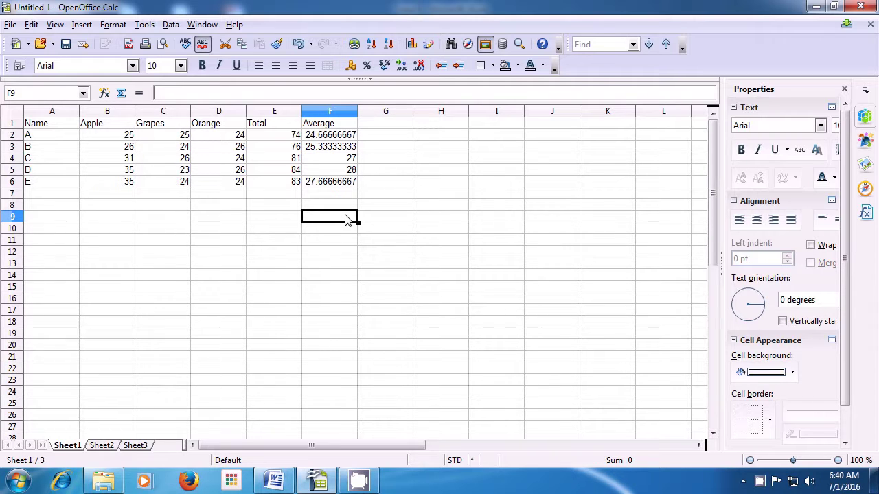
{"action": "left_click", "coordinate": [760, 483]}
Add the column heading Maximum in cell G1, beside the Average heading.
{"action": "left_click", "coordinate": [385, 125]}
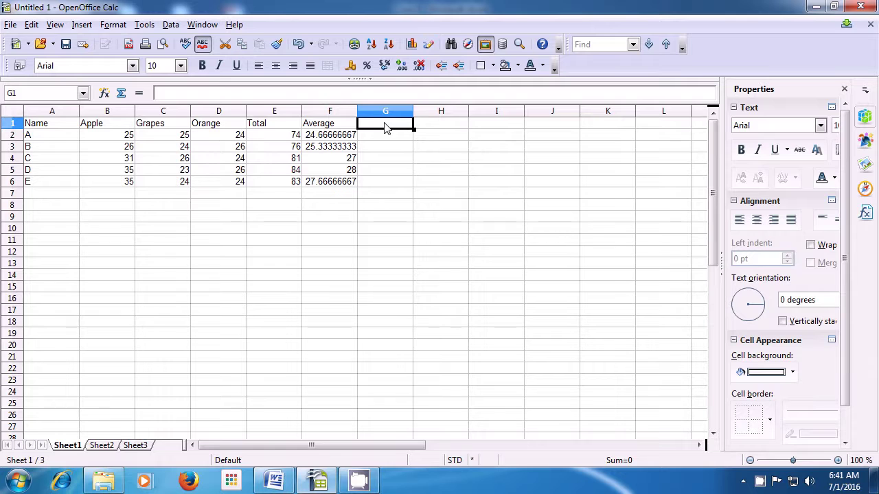
{"action": "type", "text": "Ma"}
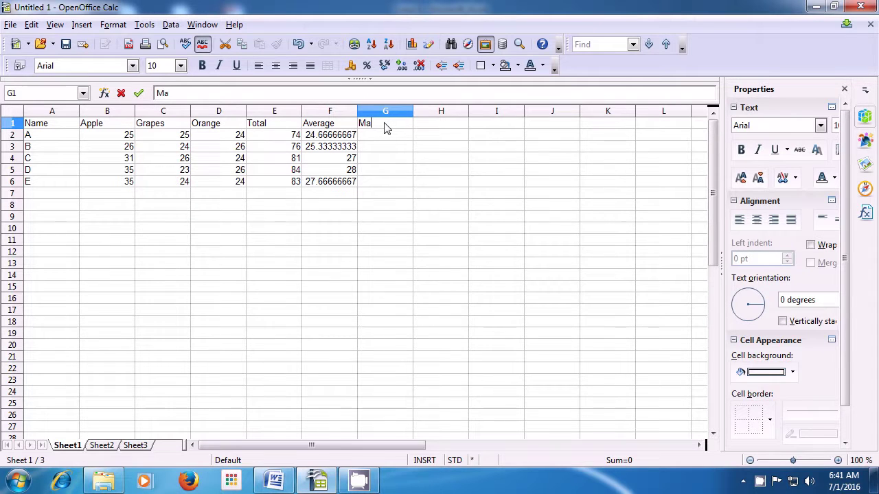
{"action": "type", "text": "ximum"}
{"action": "key", "text": "Return"}
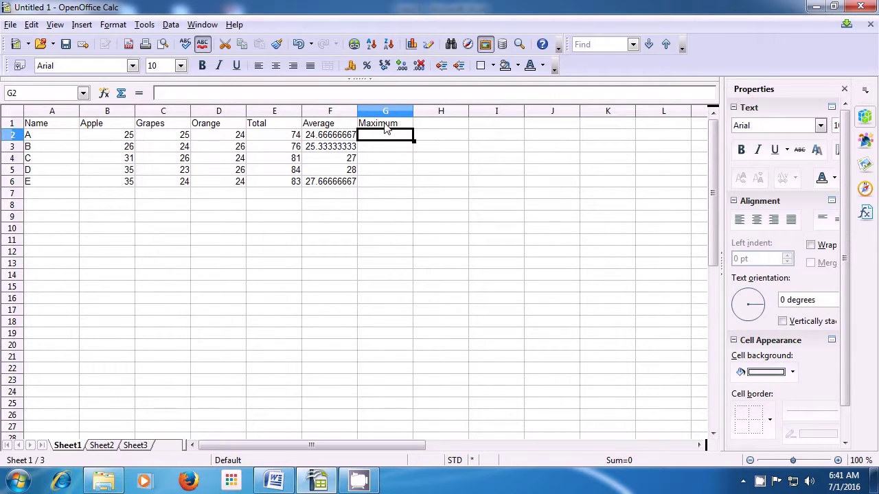
Enter the formula =max(B2:D2) in cell G2 to find the highest of row A's three fruit values.
{"action": "type", "text": "="}
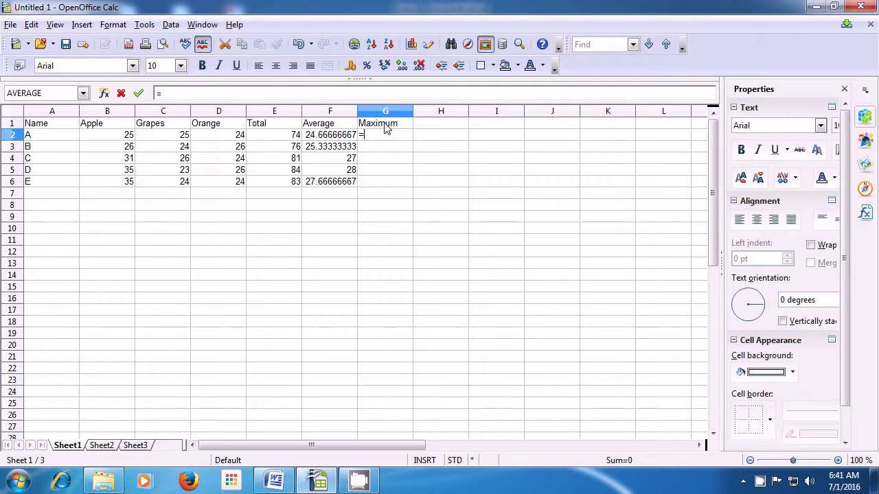
{"action": "type", "text": "m"}
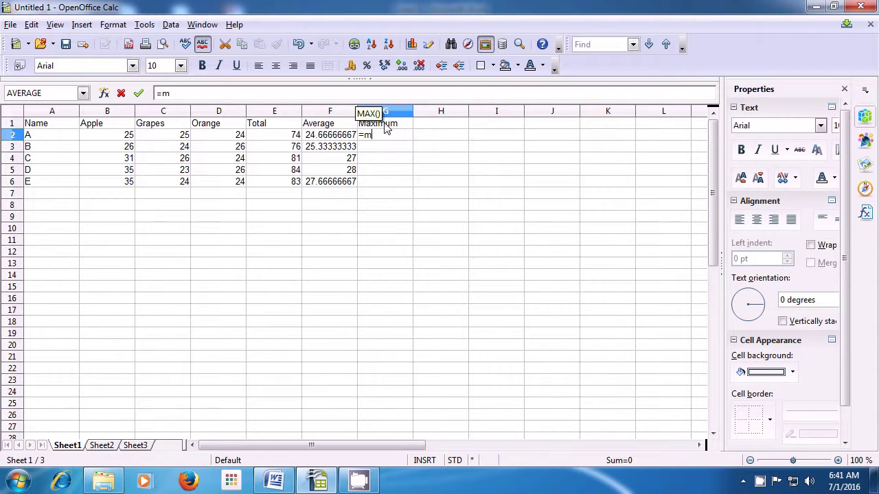
{"action": "type", "text": "ax("}
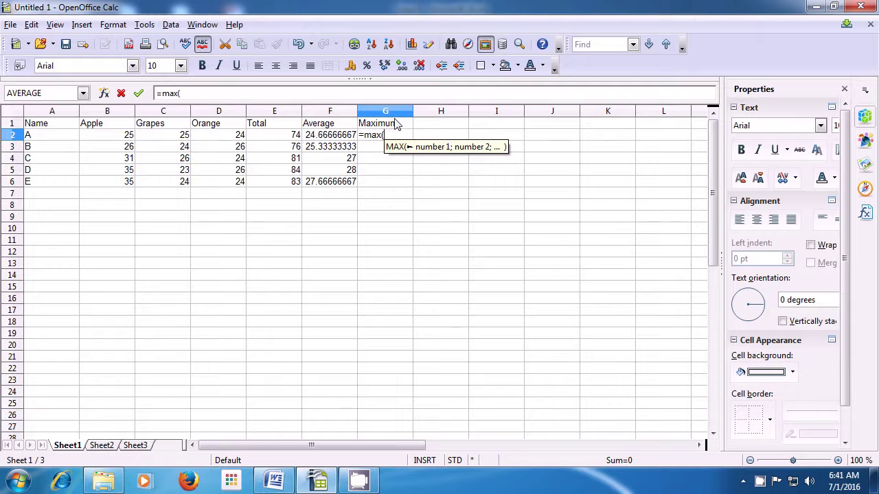
{"action": "left_click_drag", "start_coordinate": [123, 141], "coordinate": [201, 144]}
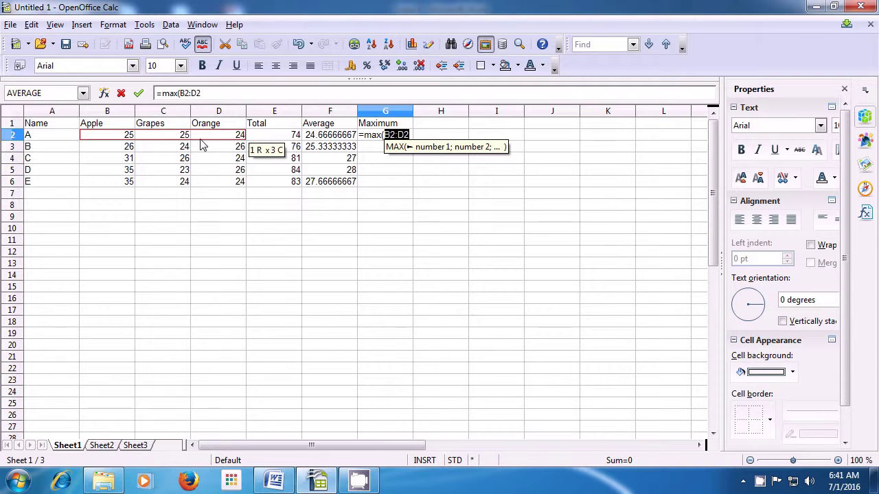
{"action": "type", "text": ")"}
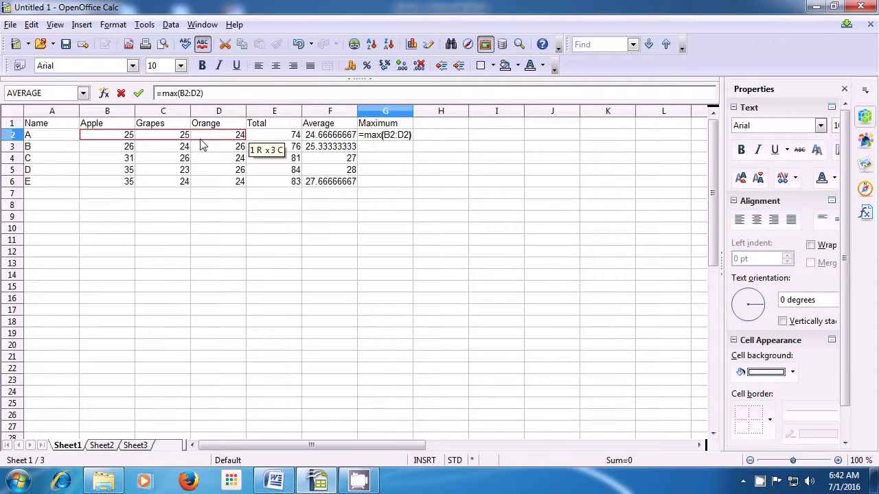
{"action": "key", "text": "Return"}
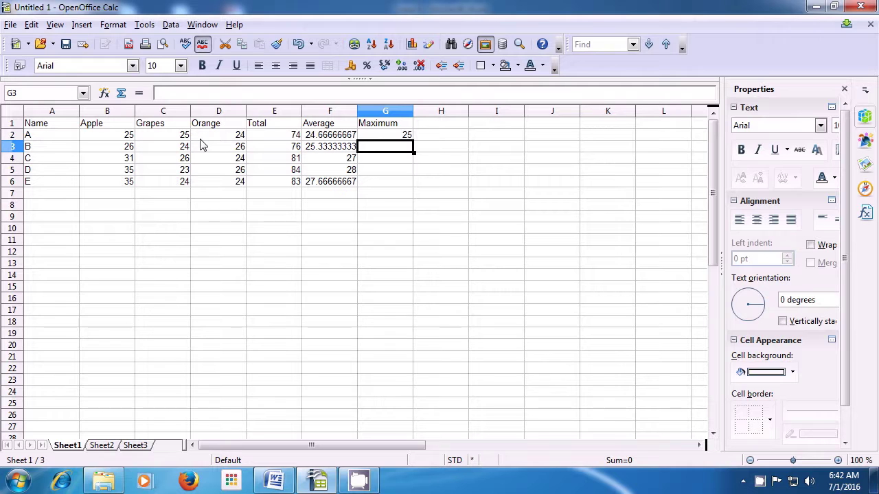
Fill the maximum formula from cell G2 down through G6 for the other rows.
{"action": "double_click", "coordinate": [377, 123]}
{"action": "left_click", "coordinate": [370, 136]}
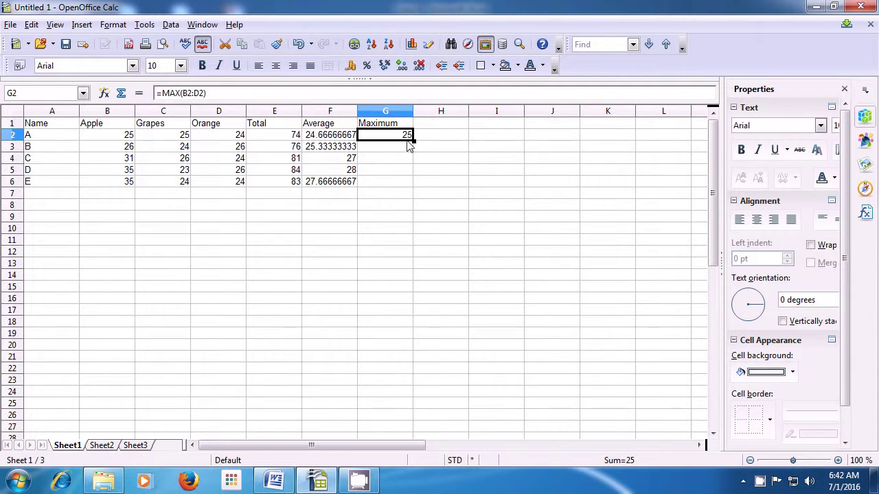
{"action": "left_click_drag", "start_coordinate": [414, 141], "coordinate": [414, 185]}
{"action": "left_click", "coordinate": [392, 218]}
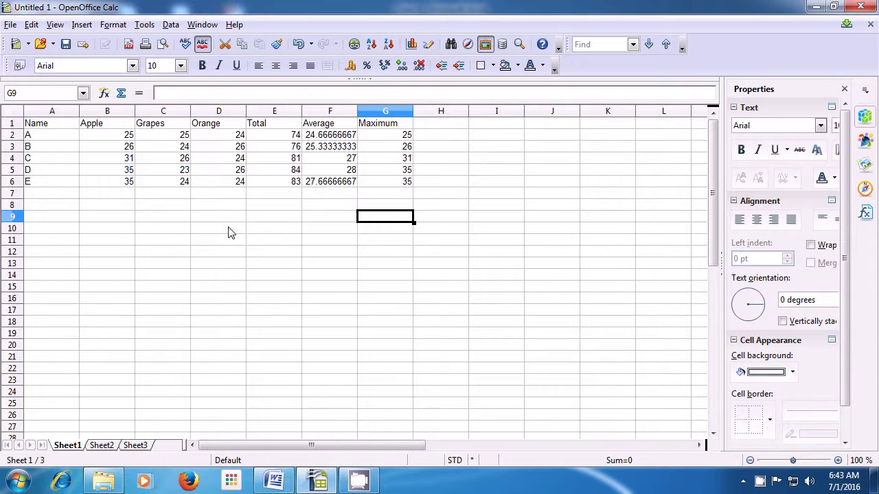
Add the column heading Minimum in cell H1, beside the Maximum heading.
{"action": "left_click", "coordinate": [433, 129]}
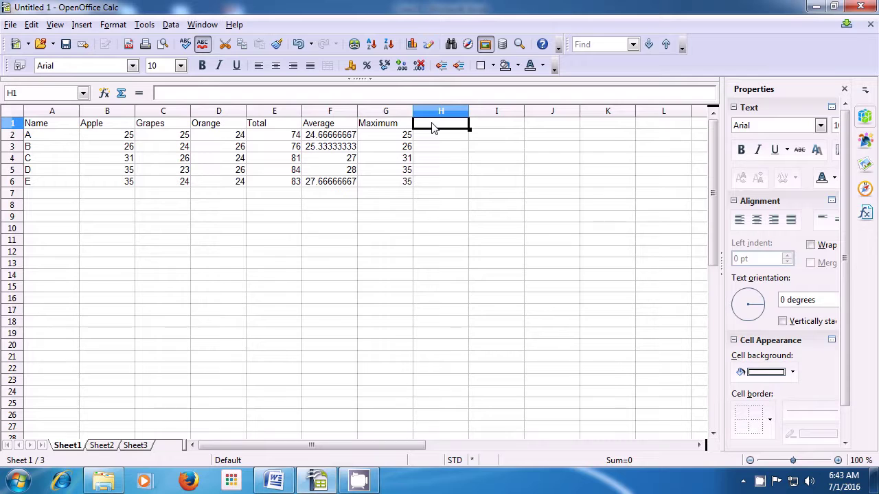
{"action": "type", "text": "Min"}
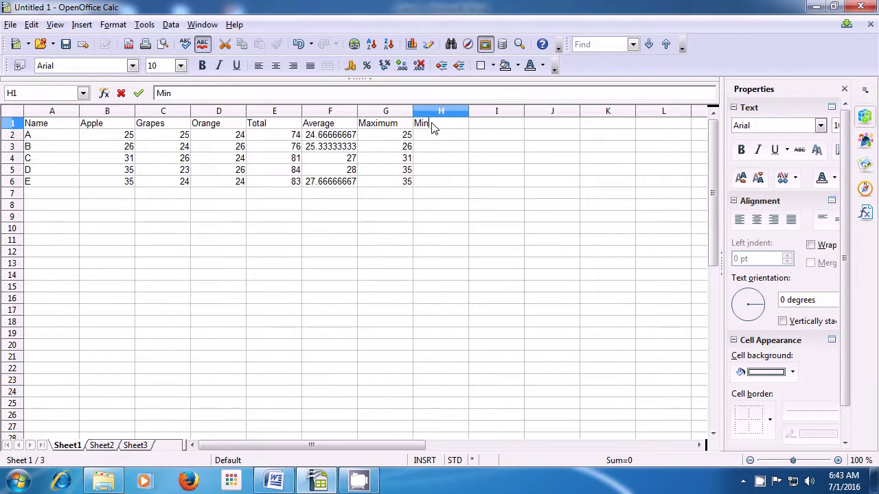
{"action": "type", "text": "imum"}
{"action": "key", "text": "Return"}
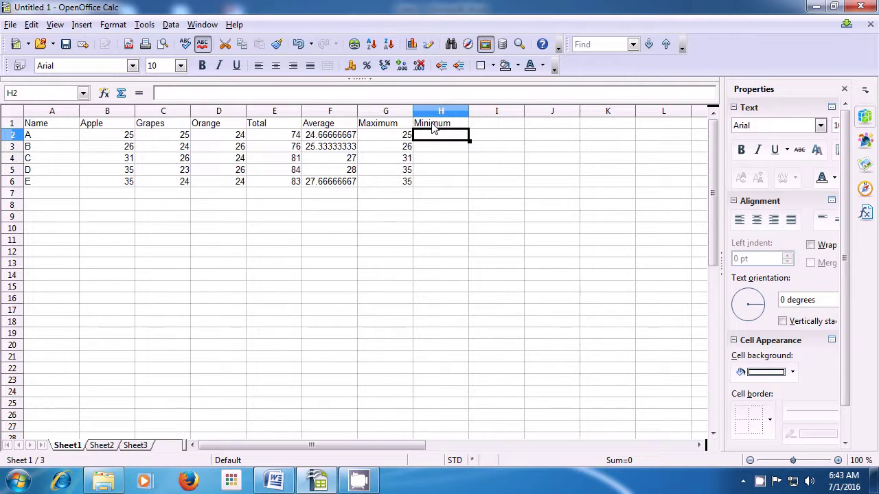
Enter the formula =min(B2:D2) in cell H2 to find the lowest of row A's three fruit values.
{"action": "type", "text": "="}
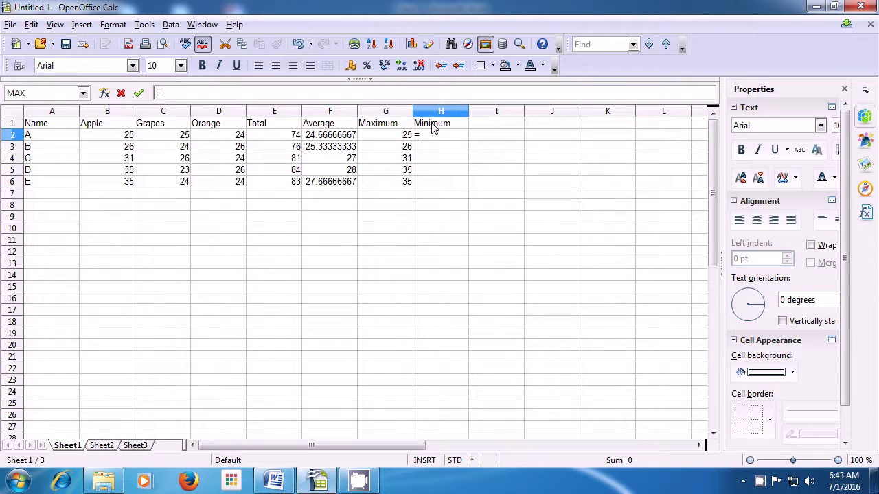
{"action": "type", "text": "min"}
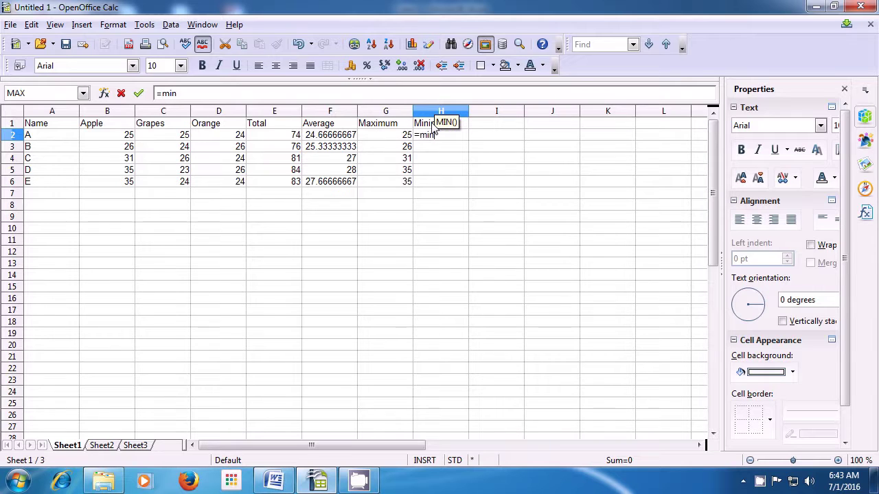
{"action": "type", "text": "("}
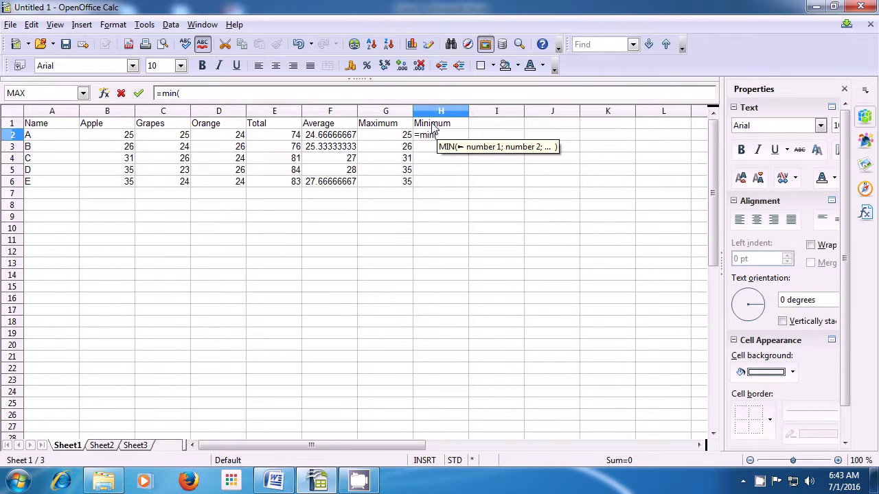
{"action": "left_click", "coordinate": [127, 136]}
{"action": "left_click_drag", "start_coordinate": [128, 136], "coordinate": [214, 140]}
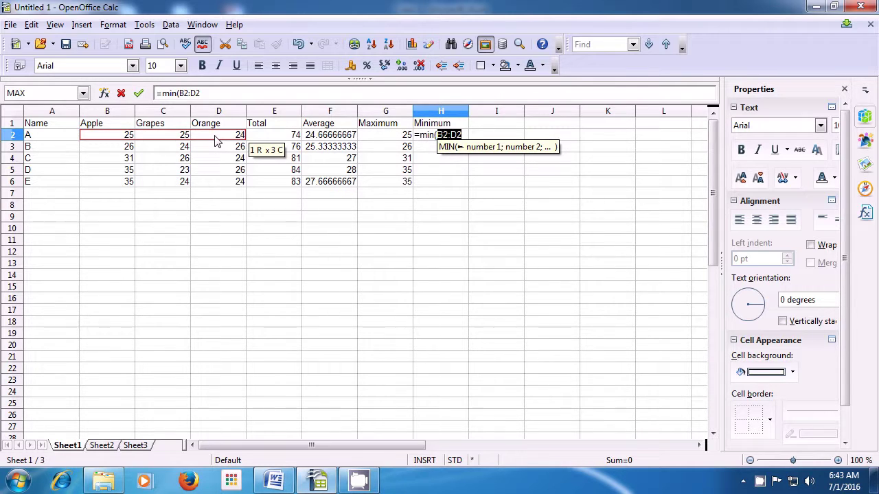
{"action": "type", "text": ")"}
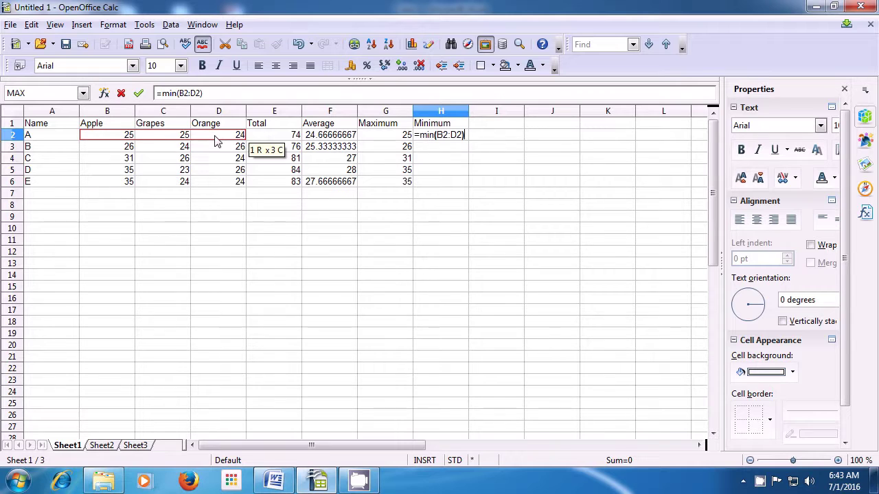
{"action": "key", "text": "Return"}
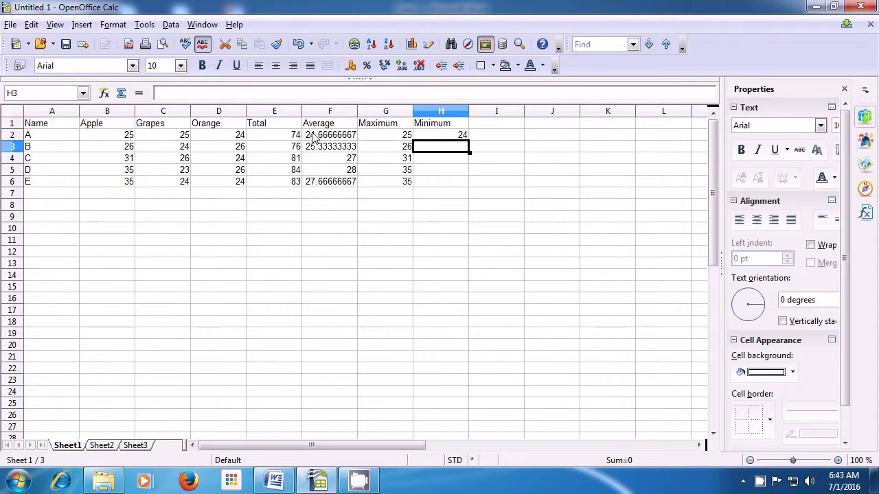
Fill the minimum formula from cell H2 down through H6 for the other rows.
{"action": "left_click", "coordinate": [437, 136]}
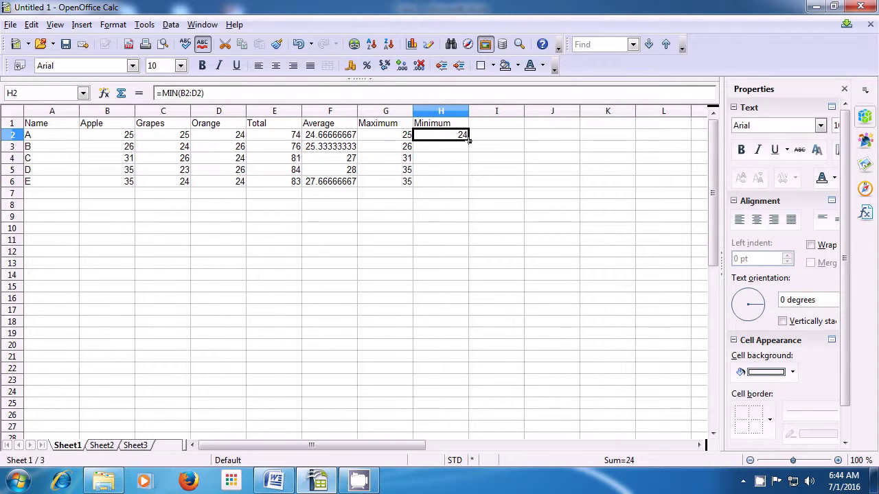
{"action": "left_click_drag", "start_coordinate": [469, 140], "coordinate": [469, 186]}
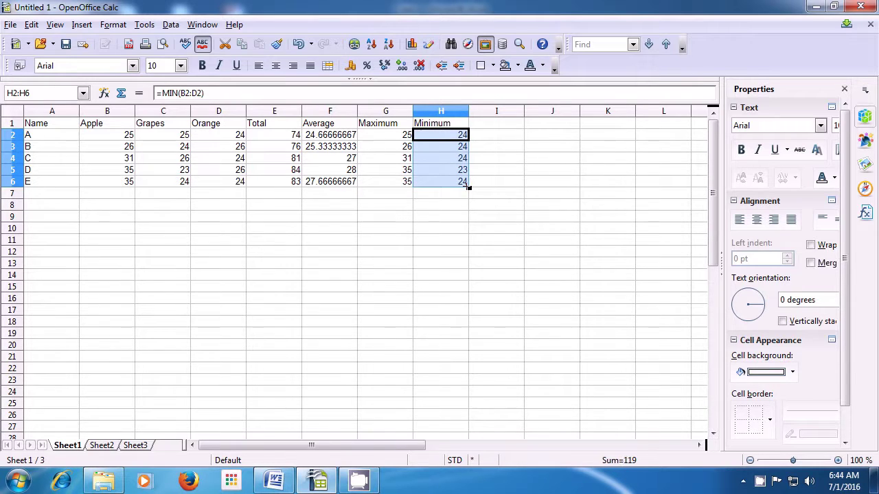
{"action": "left_click", "coordinate": [444, 195]}
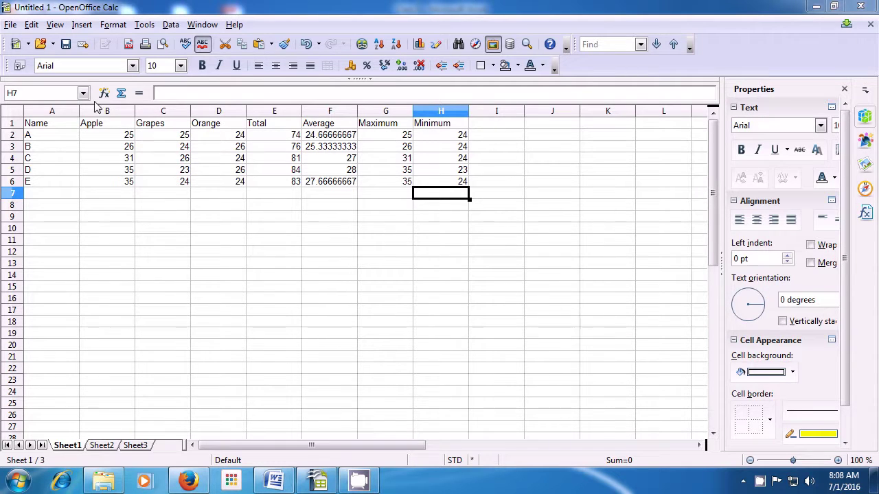
Switch the sheet to Page Break Preview and hide the Find toolbar.
{"action": "left_click", "coordinate": [55, 24]}
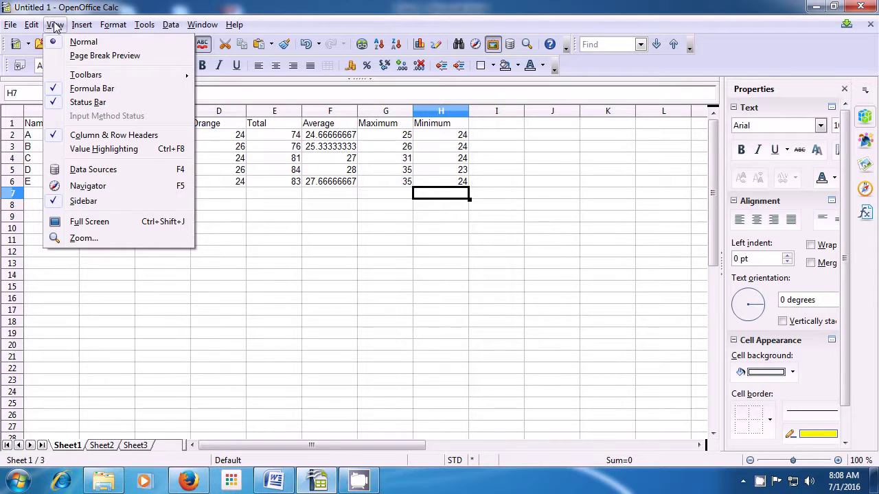
{"action": "left_click", "coordinate": [69, 58]}
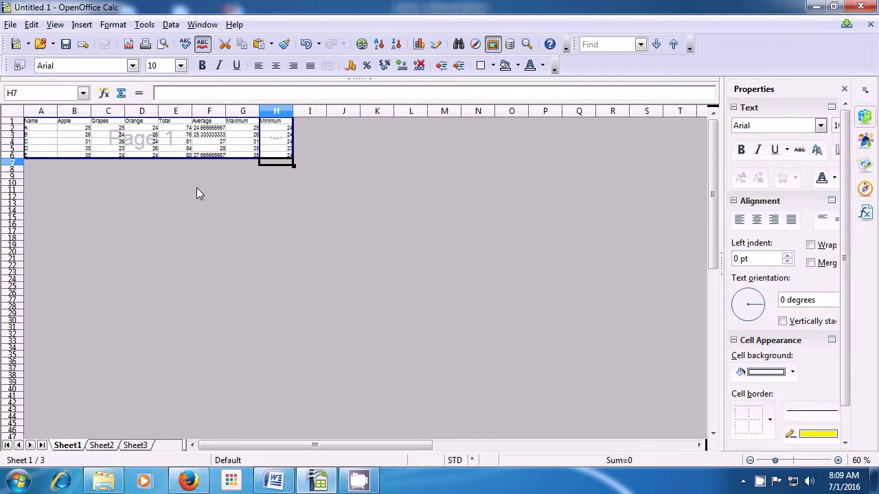
{"action": "left_click", "coordinate": [54, 24]}
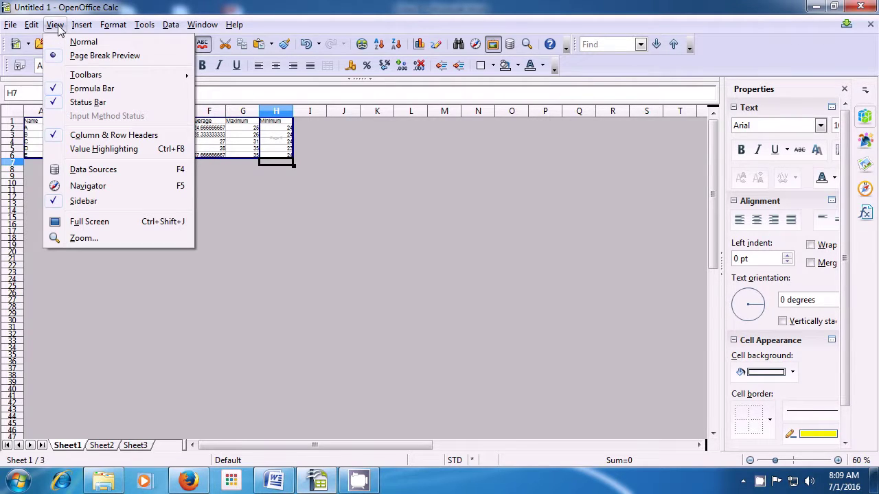
{"action": "mouse_move", "coordinate": [87, 75]}
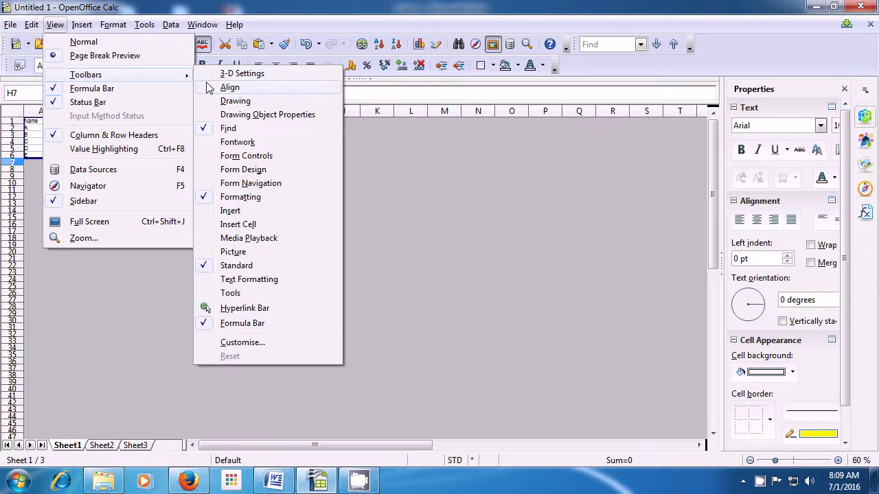
{"action": "left_click", "coordinate": [204, 134]}
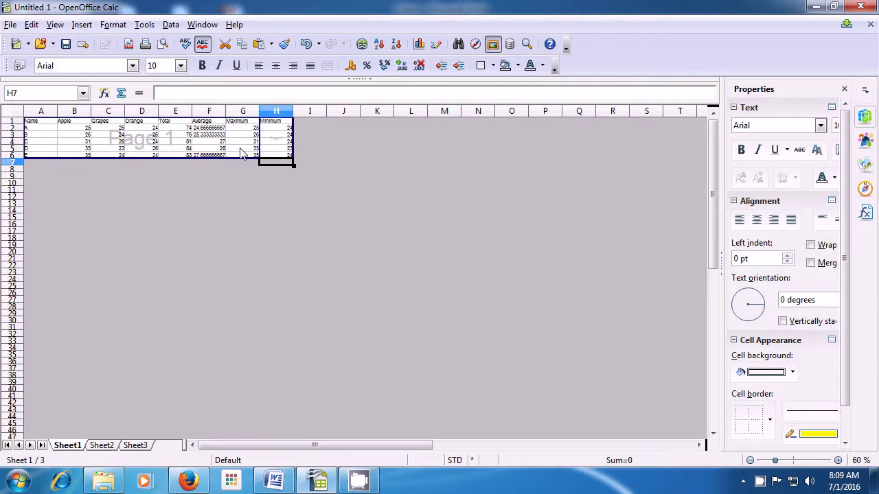
Hide the Formatting toolbar and the Standard toolbar.
{"action": "left_click", "coordinate": [56, 25]}
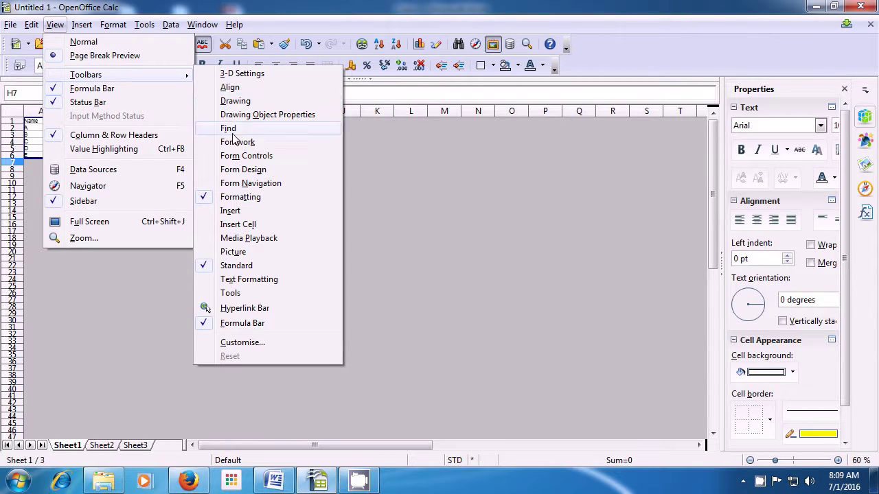
{"action": "left_click", "coordinate": [237, 198]}
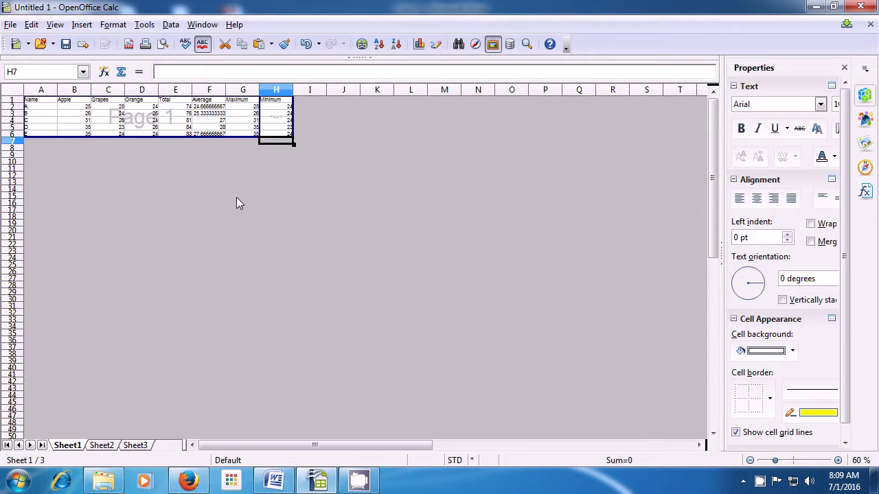
{"action": "left_click", "coordinate": [55, 25]}
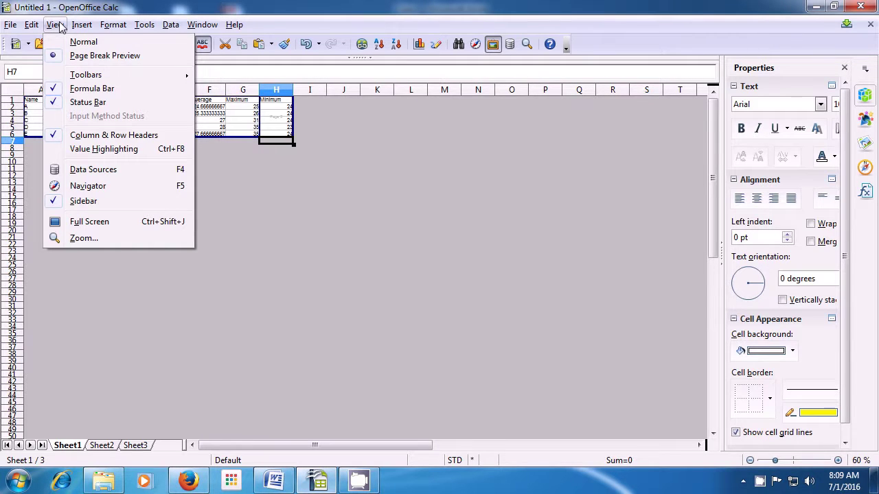
{"action": "mouse_move", "coordinate": [88, 75]}
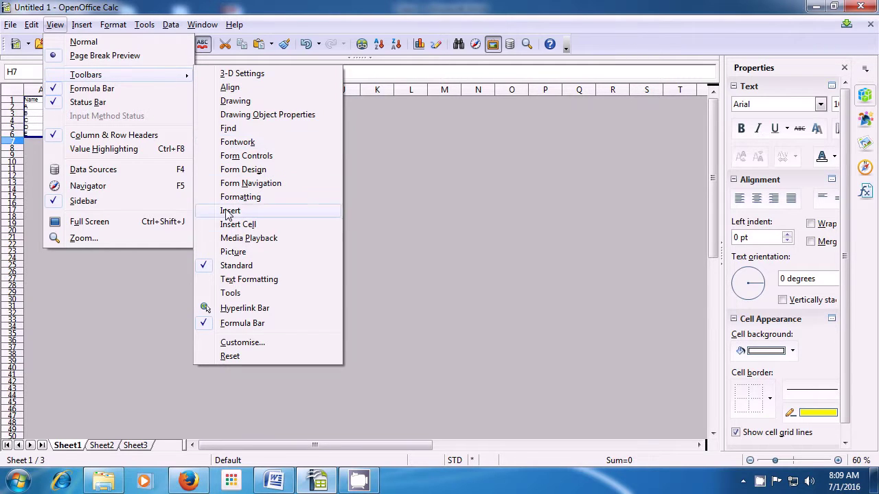
{"action": "left_click", "coordinate": [236, 266]}
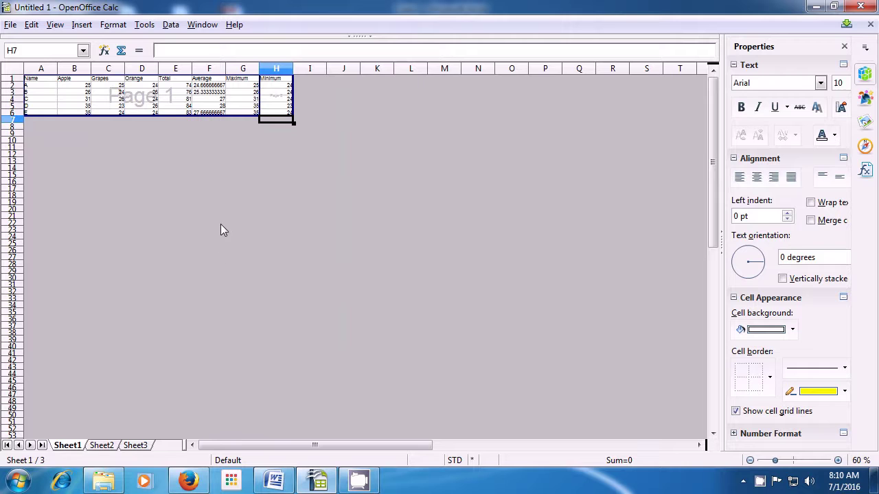
Hide the formula bar and the sheet's column and row headers.
{"action": "left_click", "coordinate": [55, 25]}
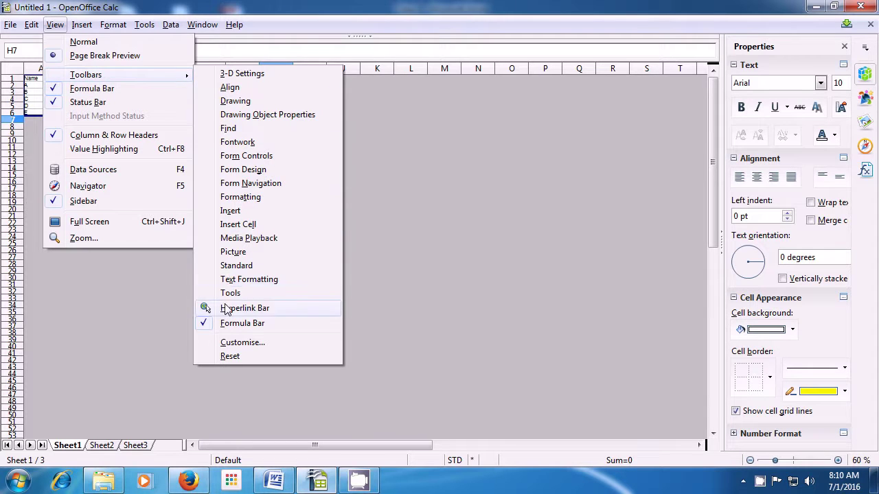
{"action": "left_click", "coordinate": [232, 324]}
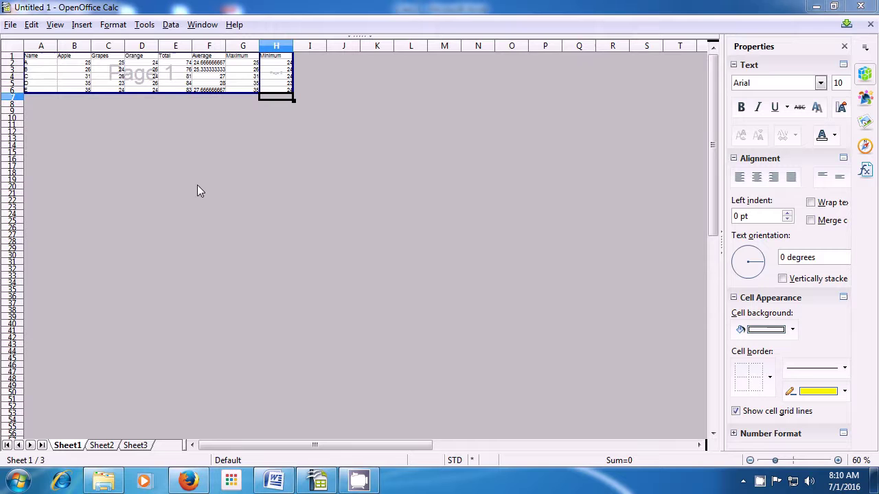
{"action": "left_click", "coordinate": [55, 25]}
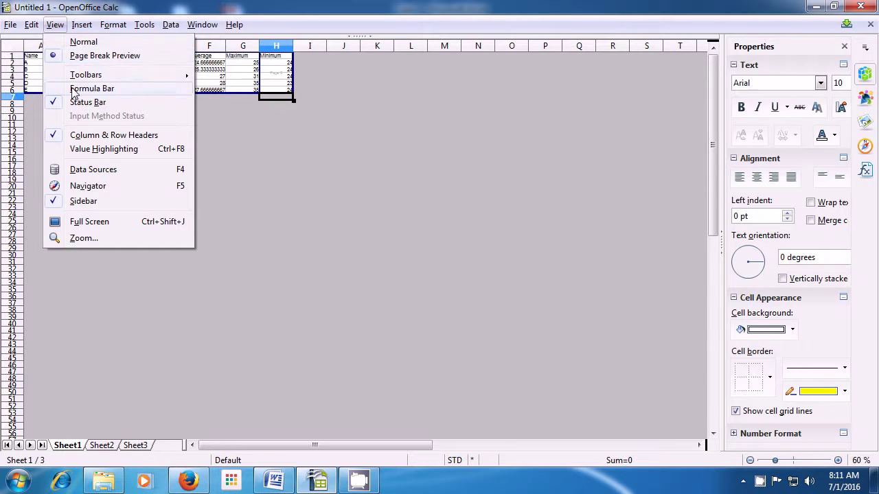
{"action": "left_click", "coordinate": [87, 135]}
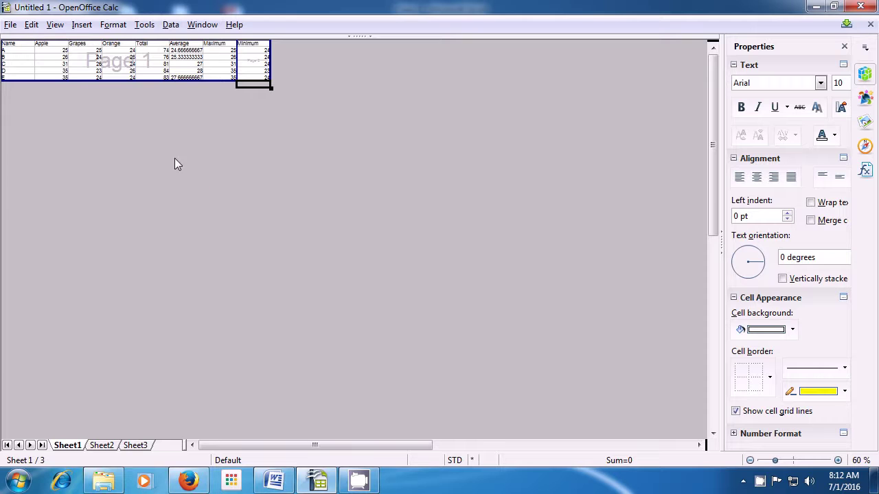
Return the sheet from Page Break Preview to the Normal view.
{"action": "left_click", "coordinate": [53, 29]}
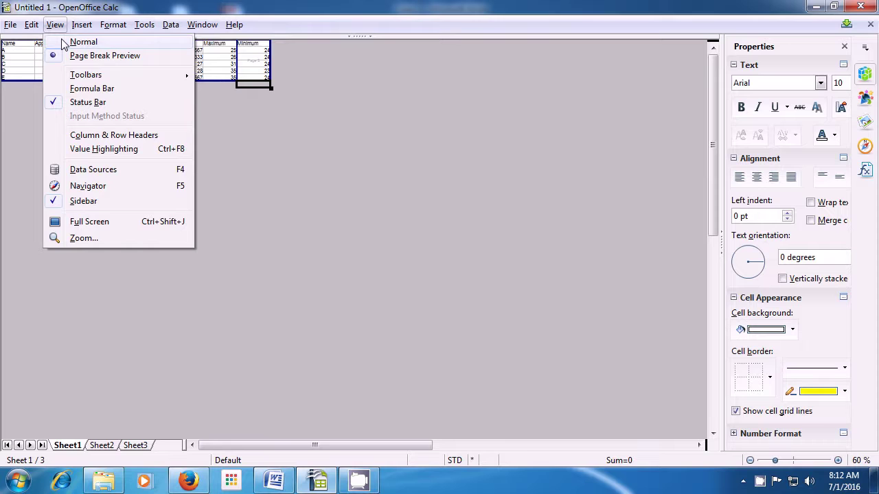
{"action": "left_click", "coordinate": [83, 42]}
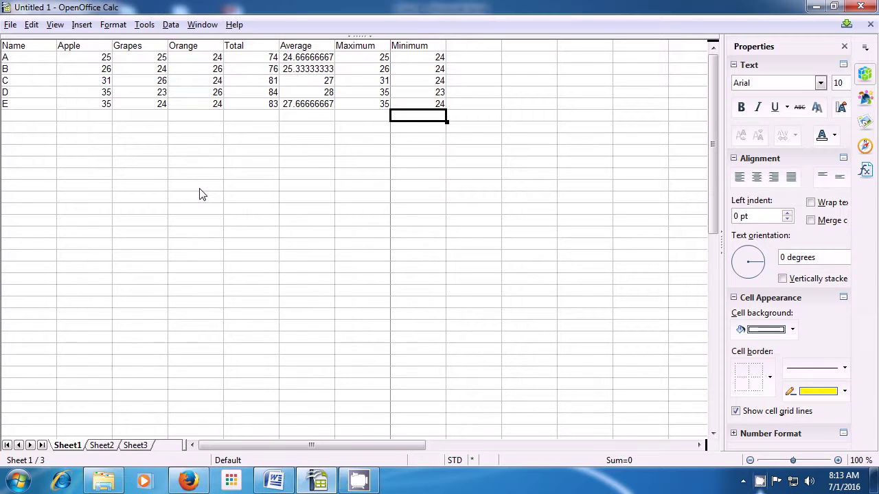
Show the Formatting toolbar and the Standard toolbar again.
{"action": "left_click", "coordinate": [54, 24]}
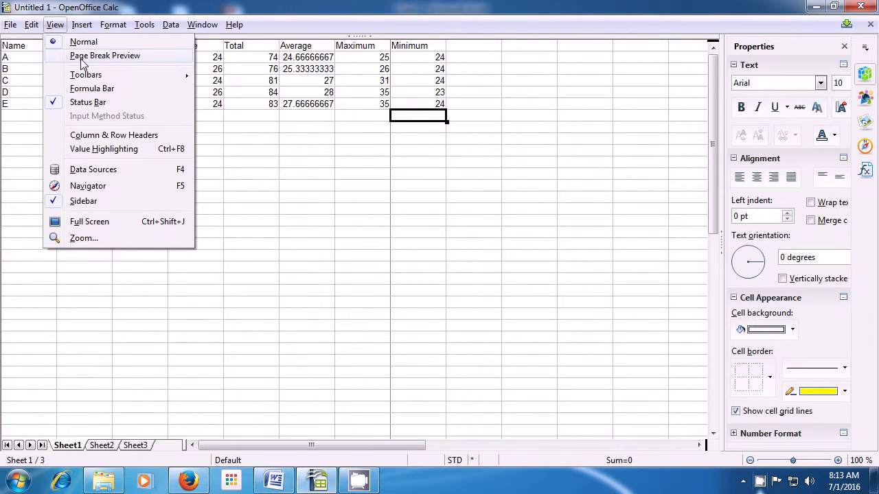
{"action": "mouse_move", "coordinate": [85, 75]}
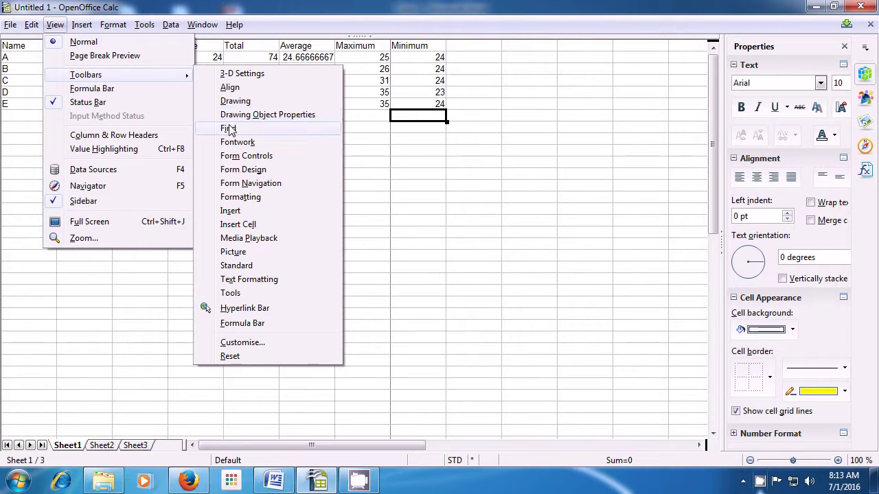
{"action": "left_click", "coordinate": [237, 198]}
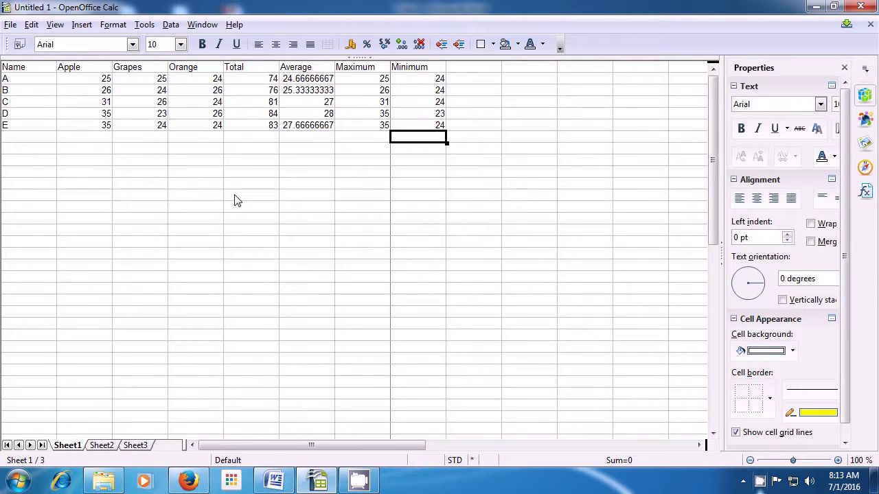
{"action": "left_click", "coordinate": [55, 24]}
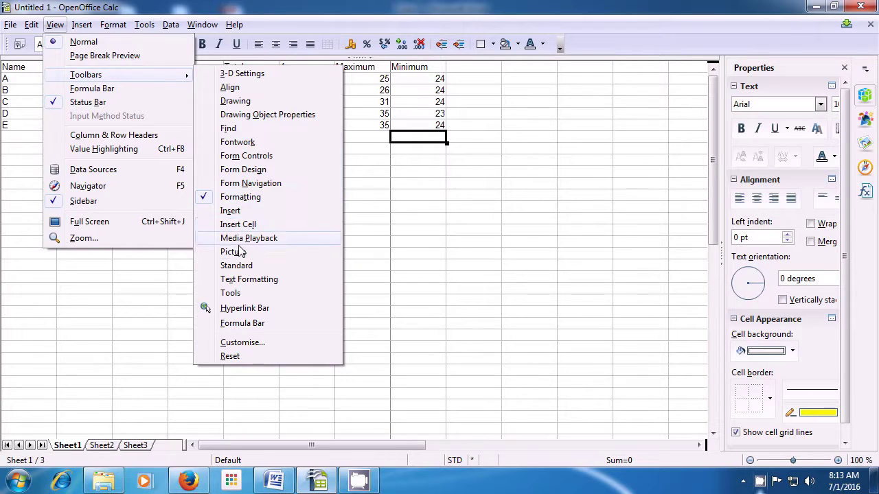
{"action": "left_click", "coordinate": [239, 269]}
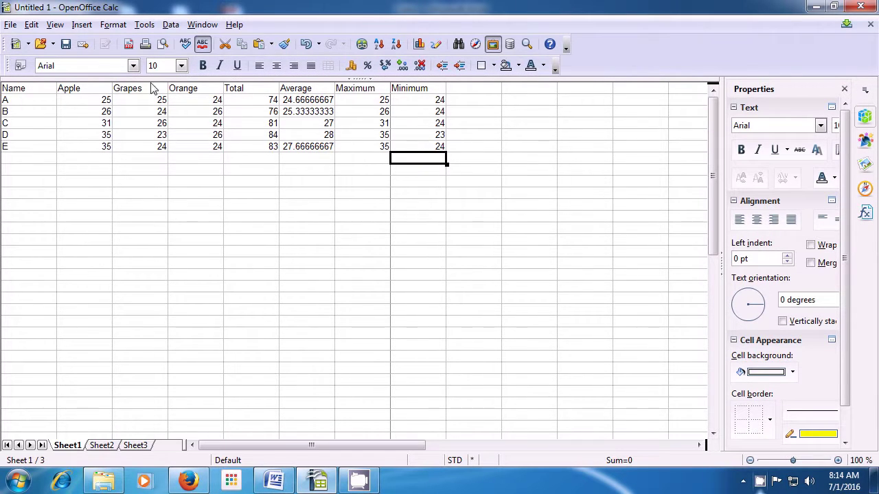
Select the empty cell F10, and turn the formula bar and the column and row headers back on.
{"action": "left_click", "coordinate": [324, 197]}
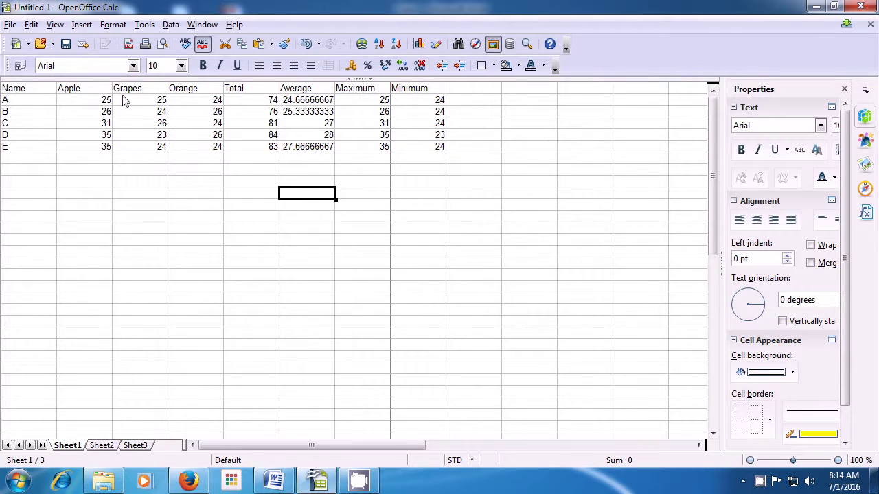
{"action": "left_click", "coordinate": [55, 25]}
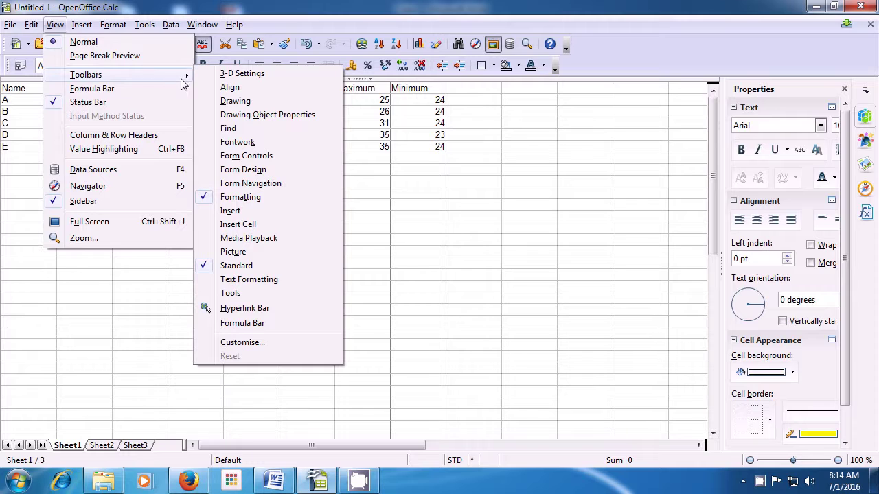
{"action": "left_click", "coordinate": [238, 324]}
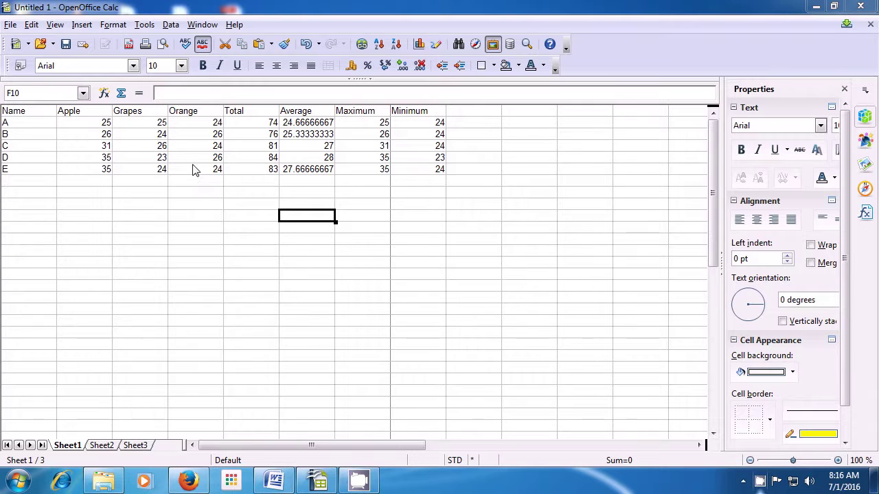
{"action": "left_click", "coordinate": [51, 26]}
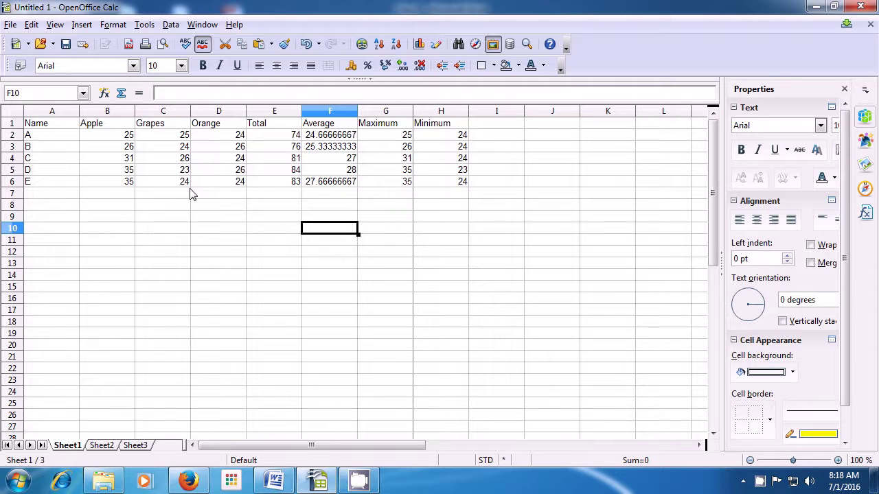
Set the sheet's zoom factor to a variable value of 120 %.
{"action": "left_click", "coordinate": [55, 26]}
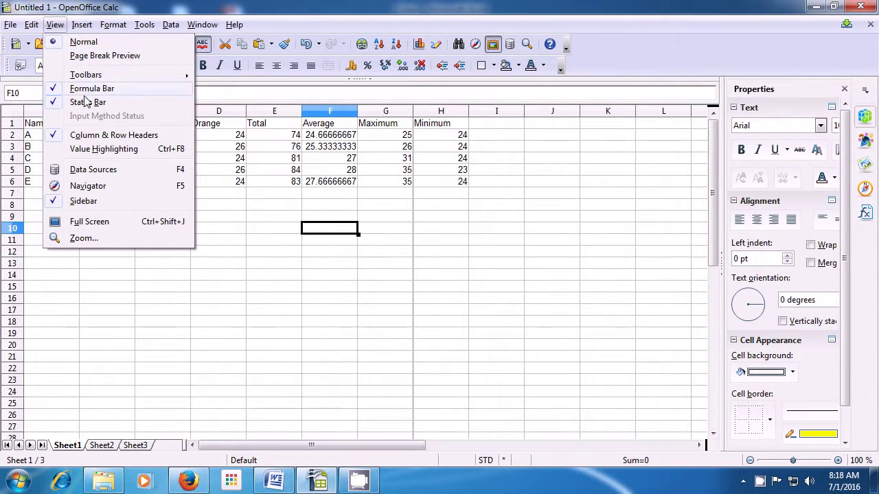
{"action": "left_click", "coordinate": [83, 238]}
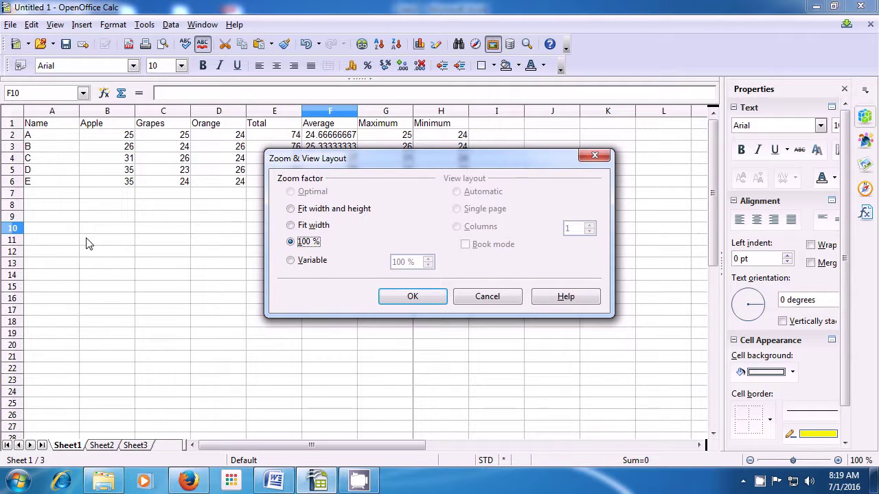
{"action": "left_click", "coordinate": [309, 264]}
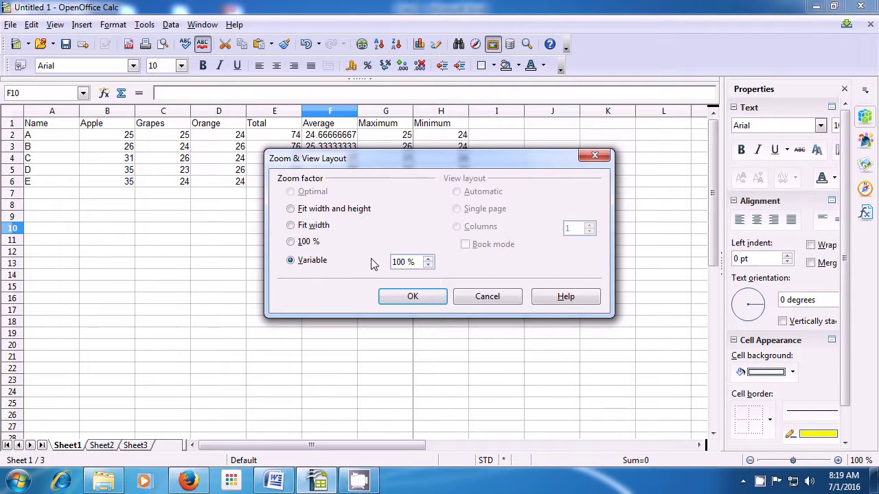
{"action": "left_click", "coordinate": [408, 261]}
{"action": "key", "text": "BackSpace"}
{"action": "key", "text": "BackSpace"}
{"action": "key", "text": "BackSpace"}
{"action": "type", "text": "20"}
{"action": "left_click", "coordinate": [412, 298]}
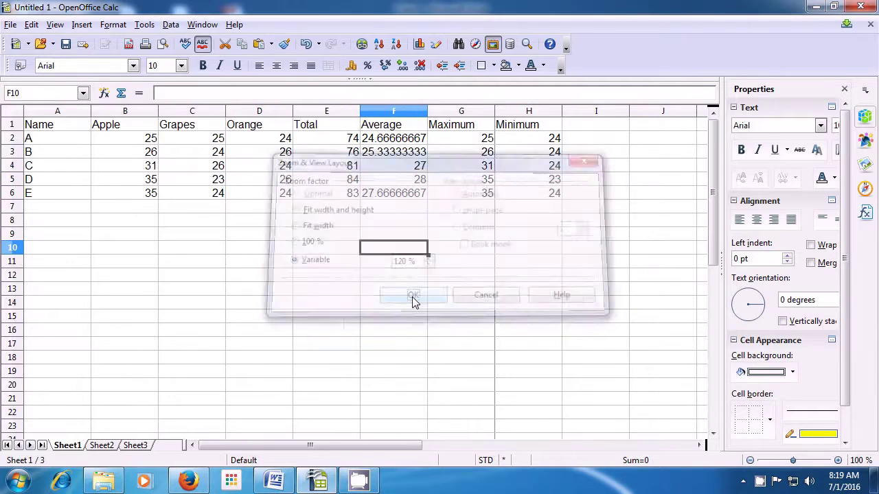